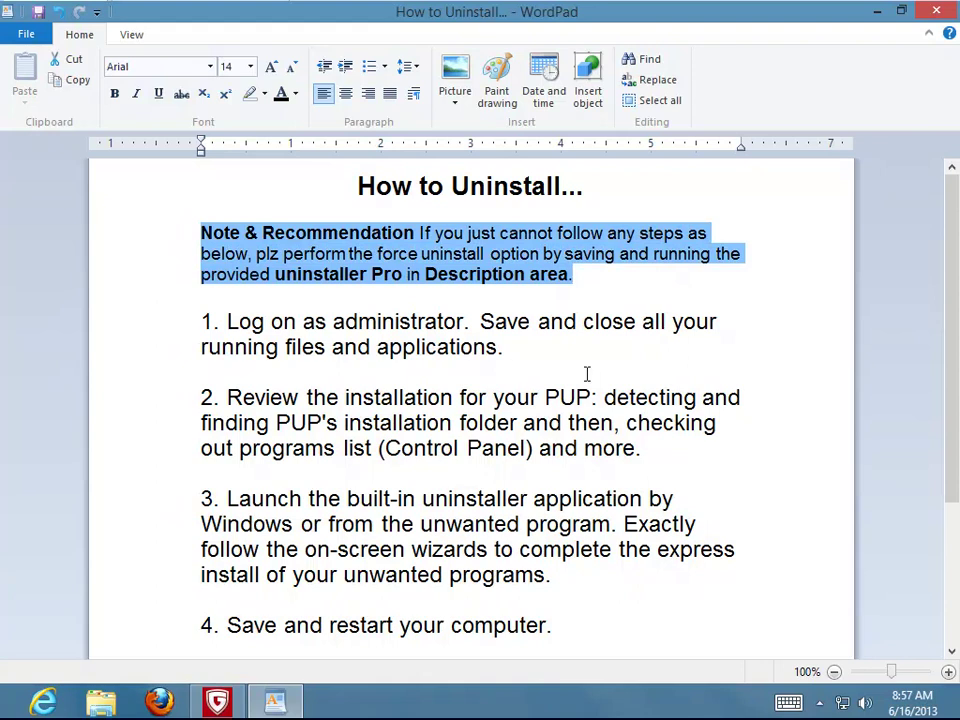
Read through steps 1 to 4 of the uninstall instructions, highlighting each one, and dismiss the G Data trial notification.
left_click_drag(514, 354, 186, 317)
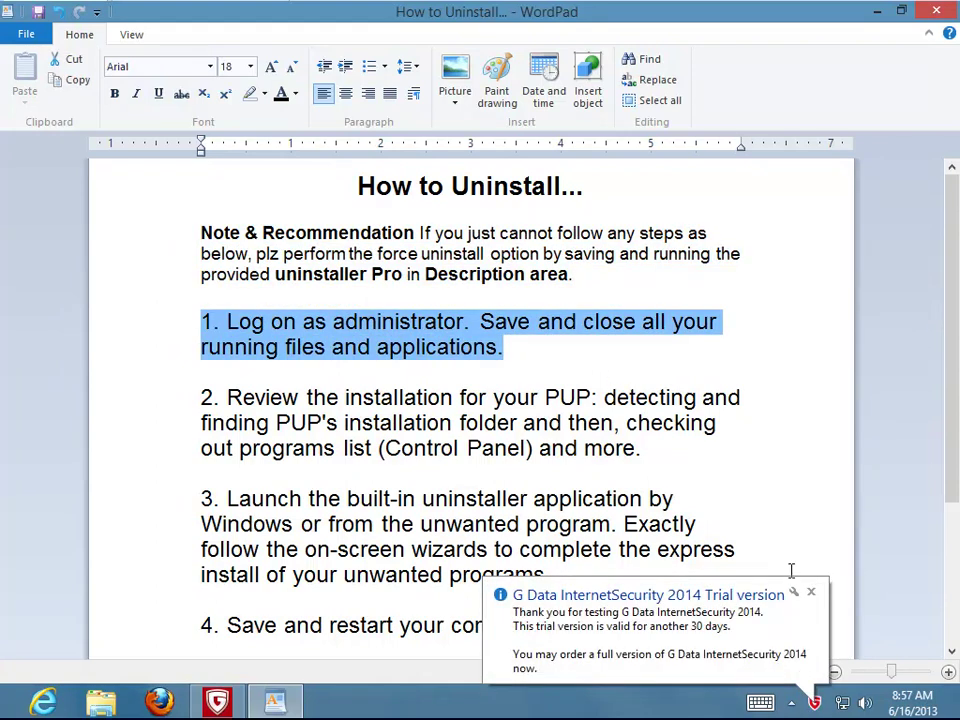
left_click(811, 595)
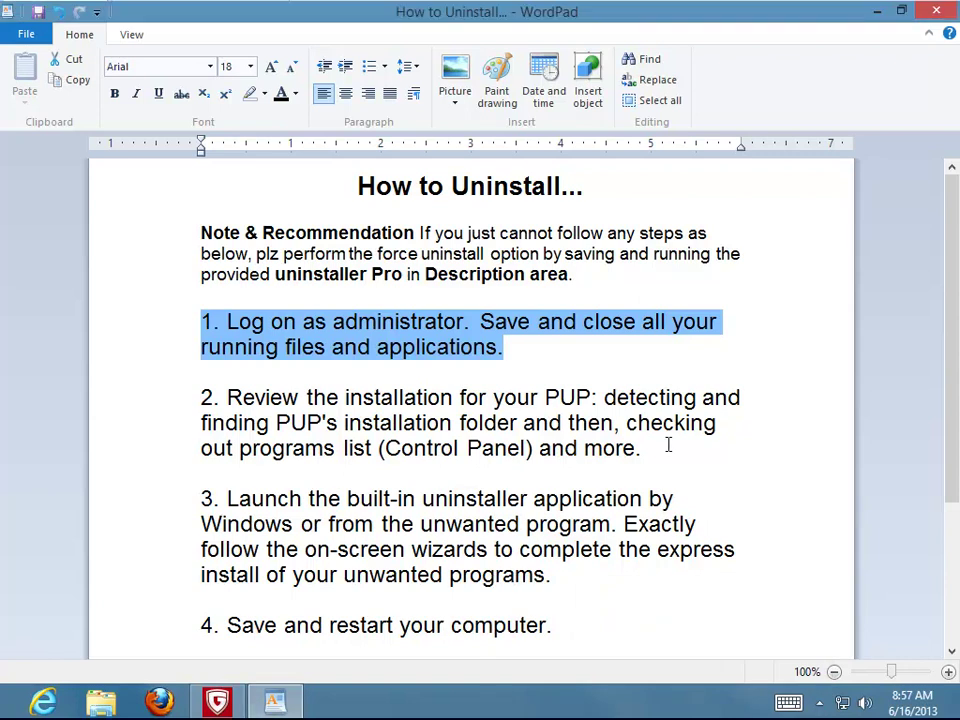
left_click_drag(205, 390, 637, 448)
left_click_drag(572, 576, 189, 514)
scroll(500, 537, "down", 1)
left_click_drag(573, 573, 154, 555)
scroll(313, 516, "down", 2)
Italicize the whole step 5 paragraph about manual removal of leftover files and registry entries.
left_click_drag(298, 583, 171, 493)
scroll(305, 495, "down", 1)
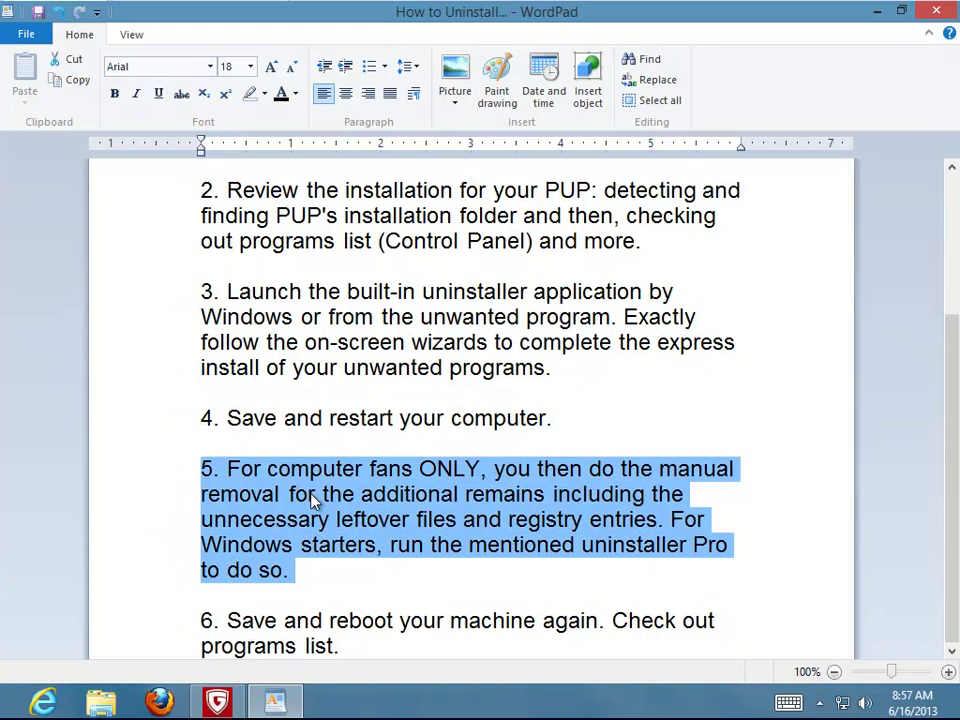
left_click(137, 94)
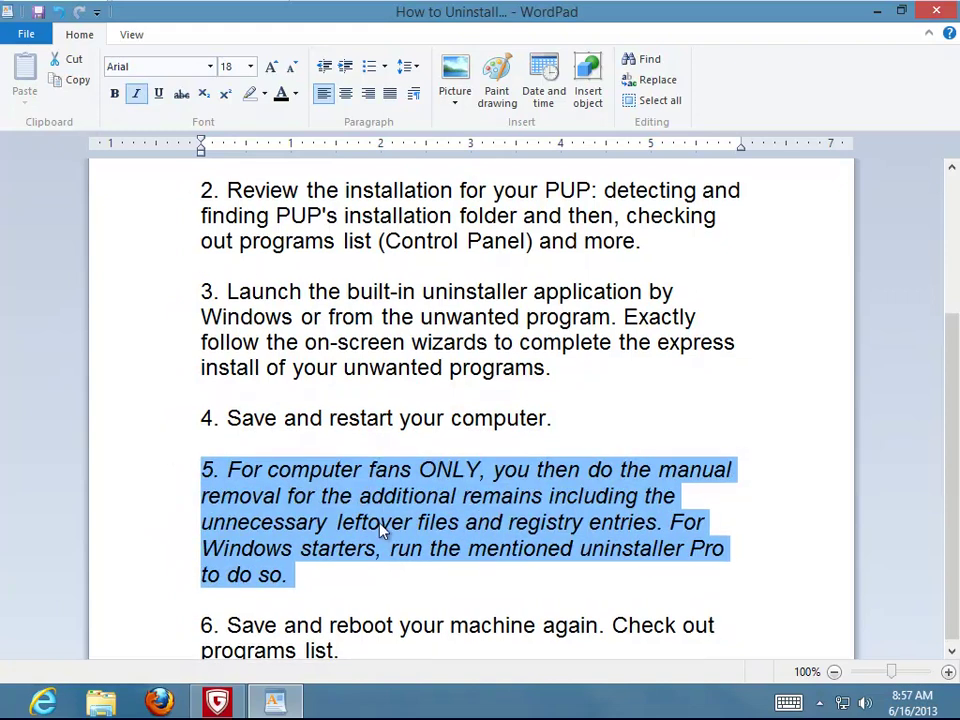
left_click(372, 572)
Highlight step 6 of the instructions for review, and minimize the document window.
left_click_drag(340, 646, 197, 622)
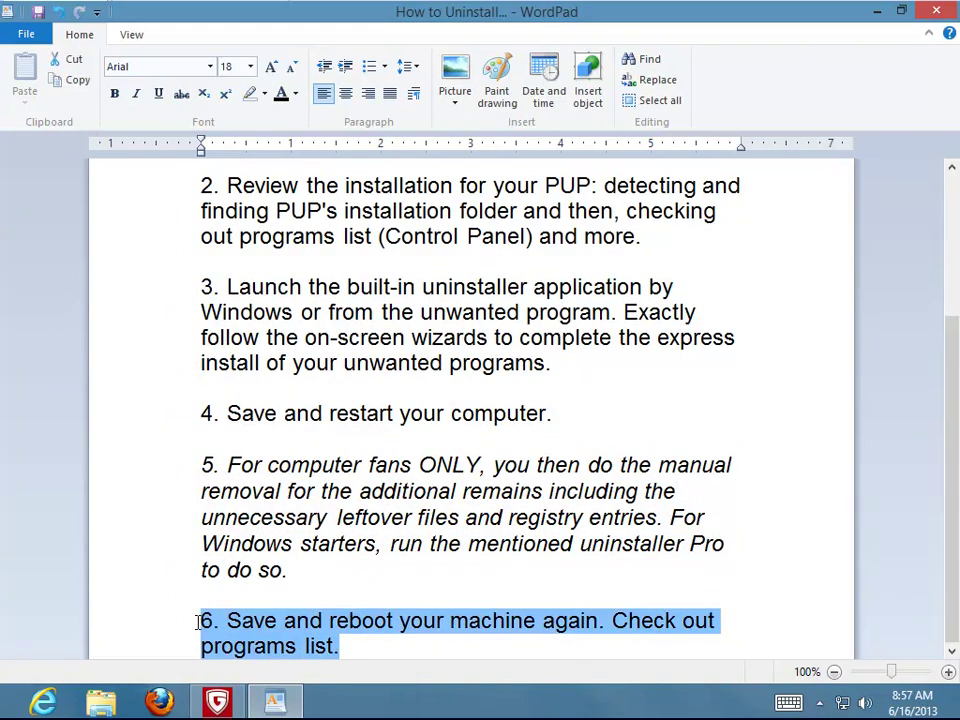
scroll(768, 563, "up", 3)
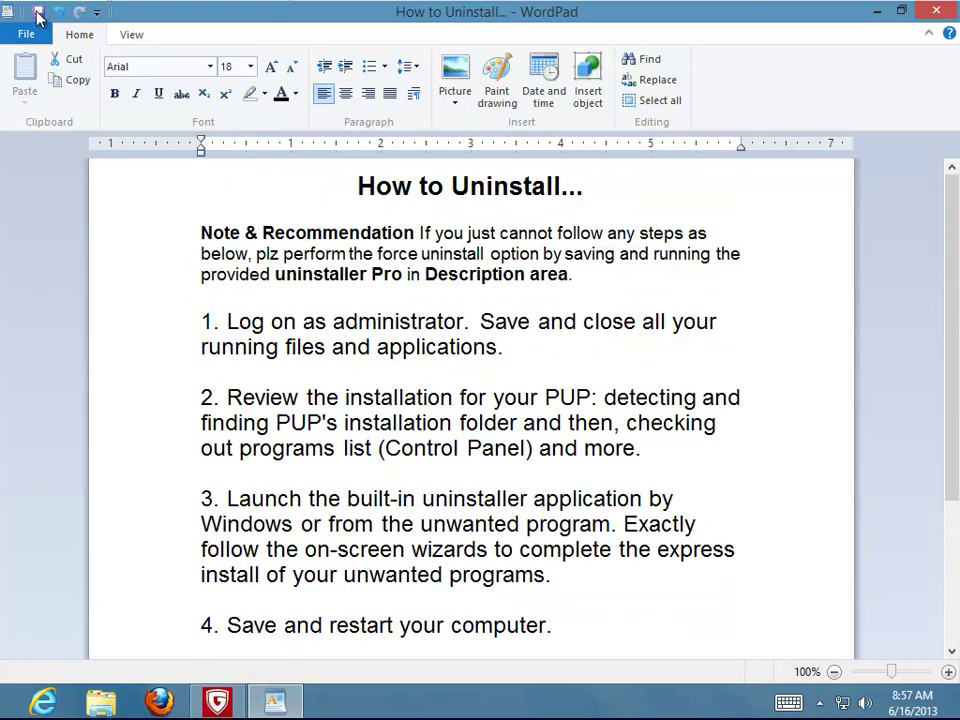
left_click(884, 14)
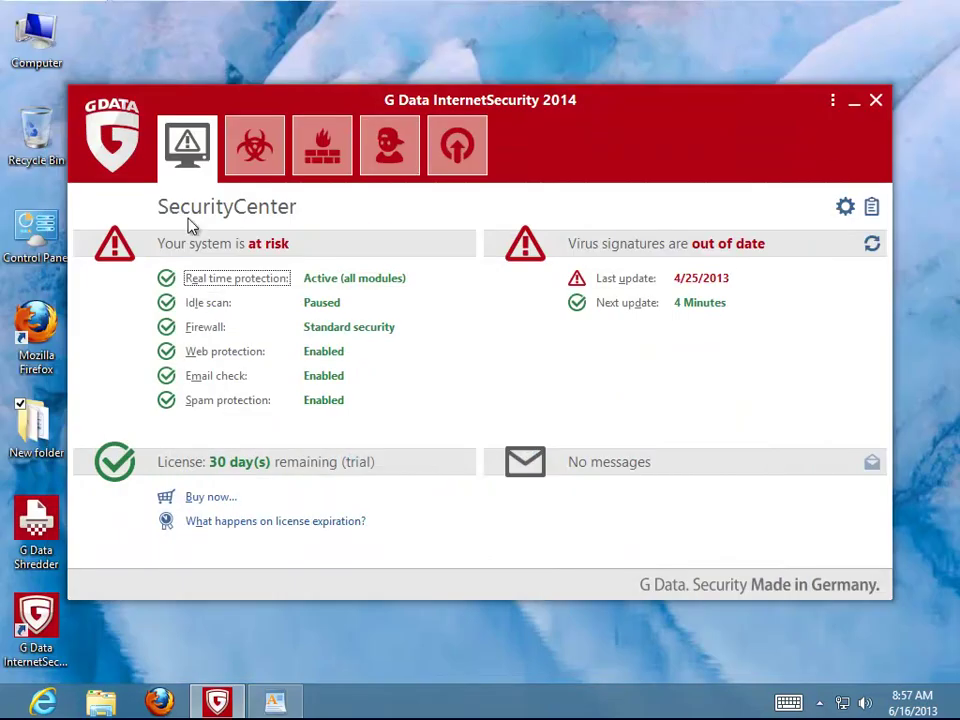
Disable the G Data monitor for 15 minutes and close the G Data InternetSecurity 2014 window.
left_click(820, 702)
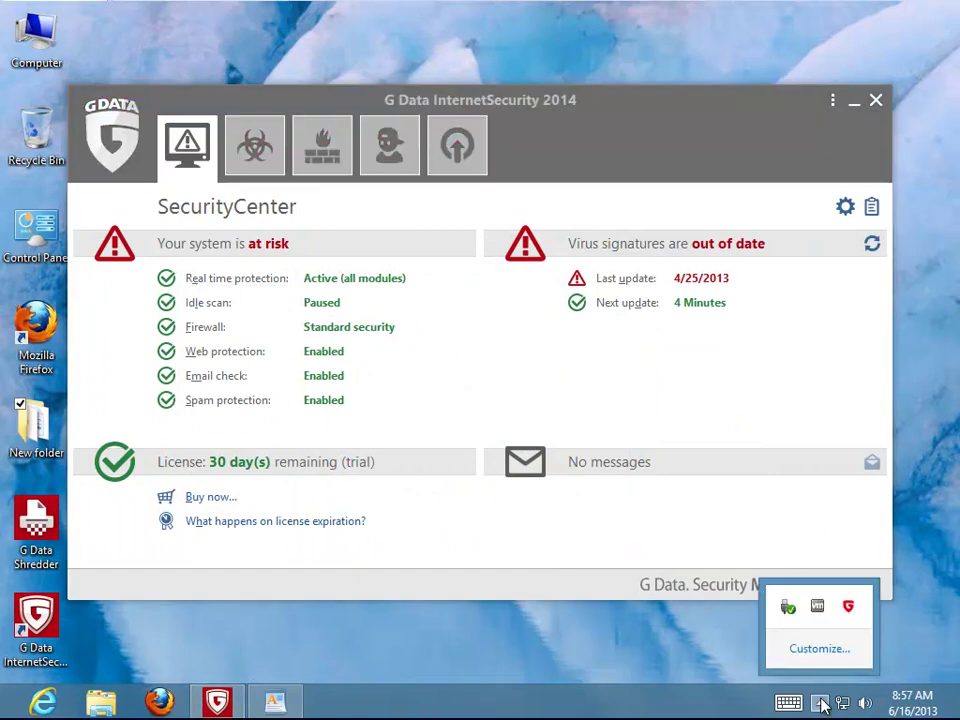
right_click(849, 605)
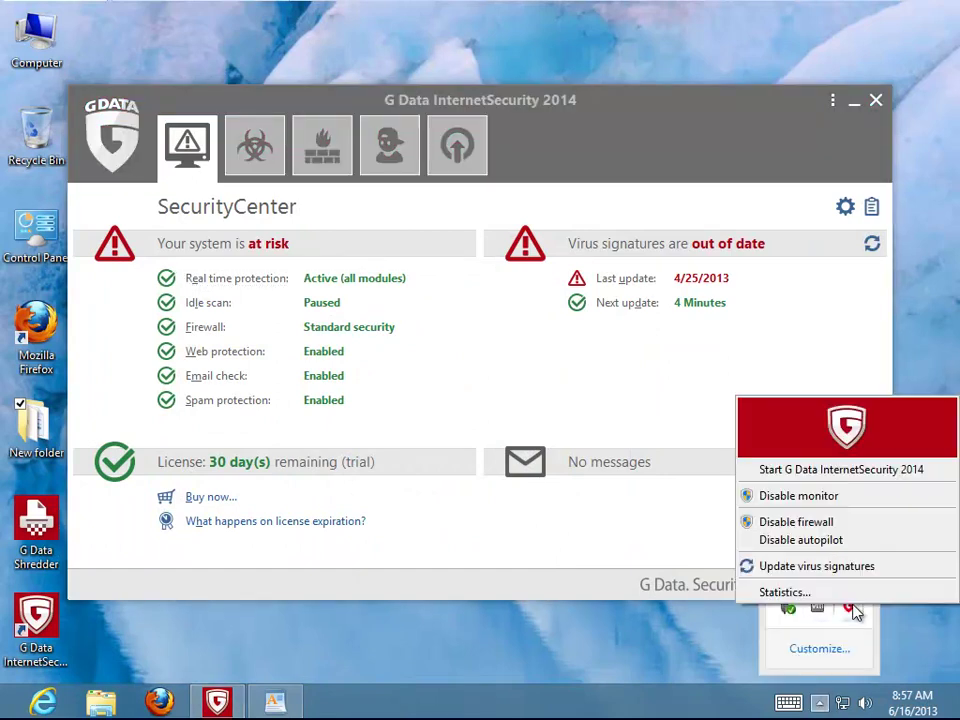
left_click(849, 505)
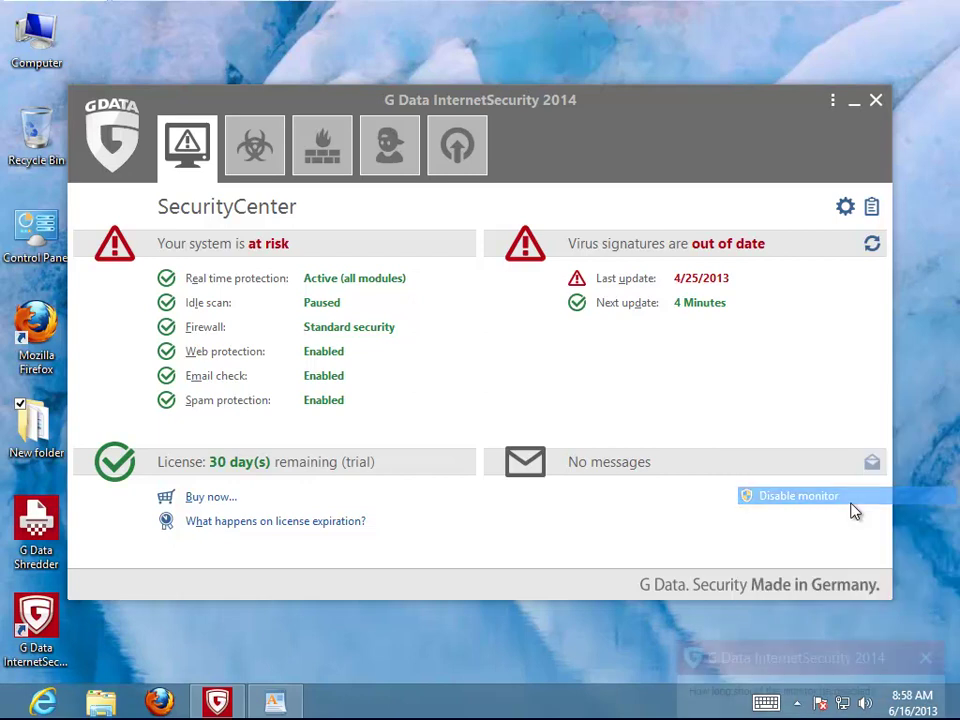
left_click(838, 613)
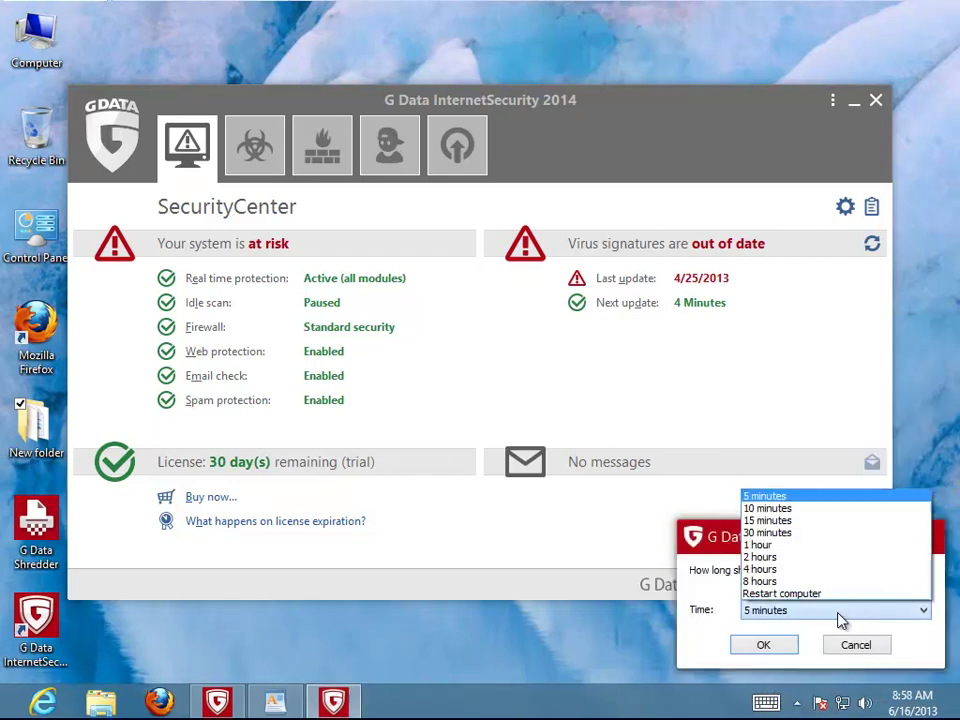
left_click(806, 521)
left_click(772, 647)
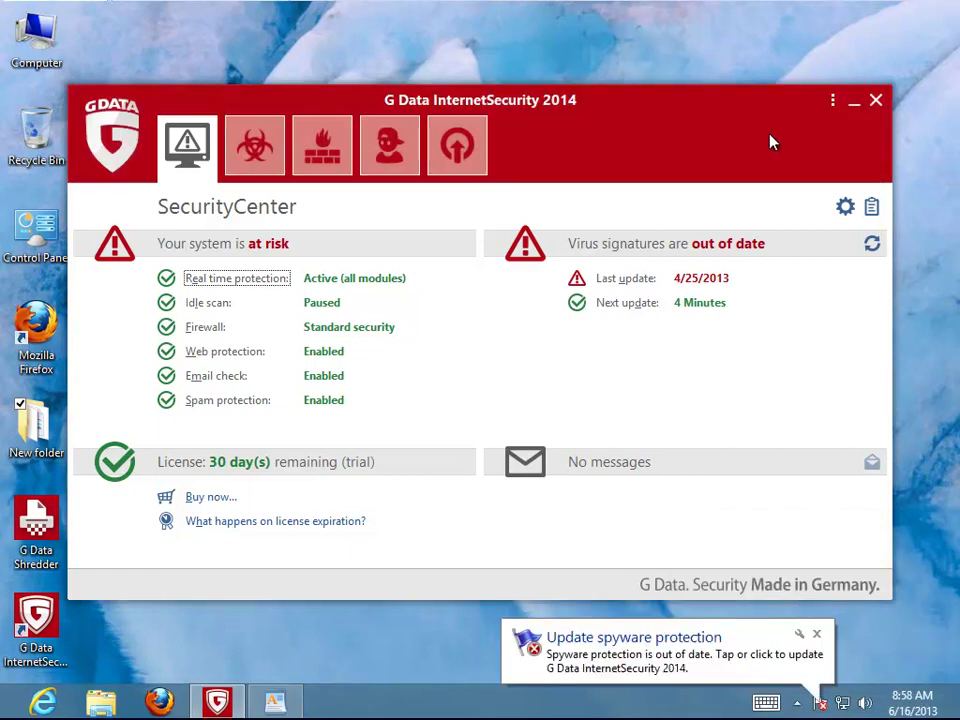
left_click(875, 103)
Open Task Manager in its detailed view and examine the G Data app and background processes.
right_click(388, 713)
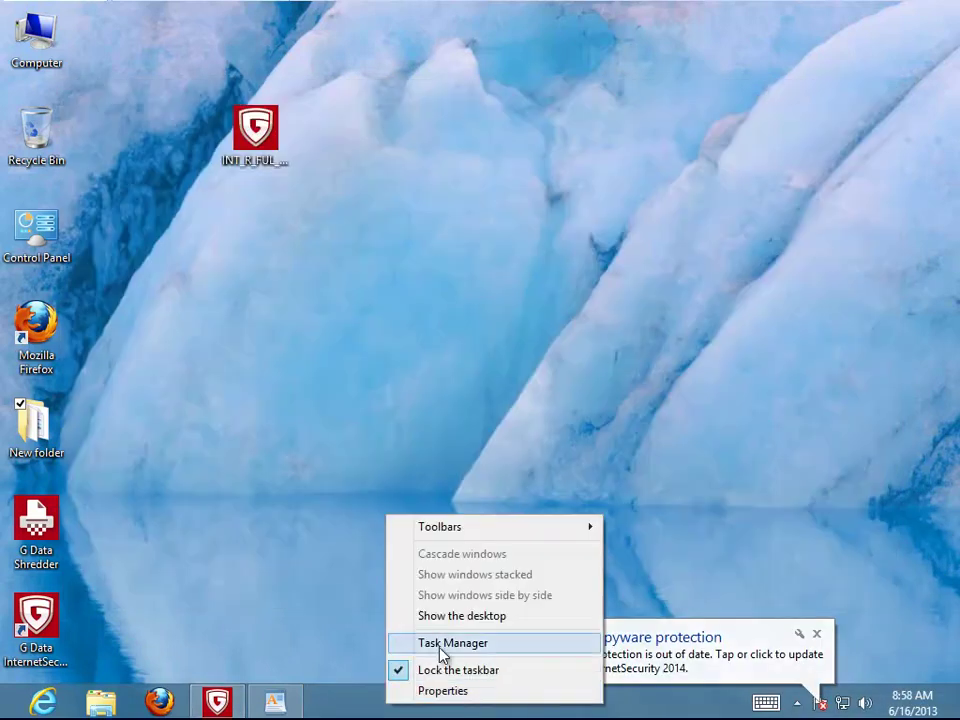
key("Escape")
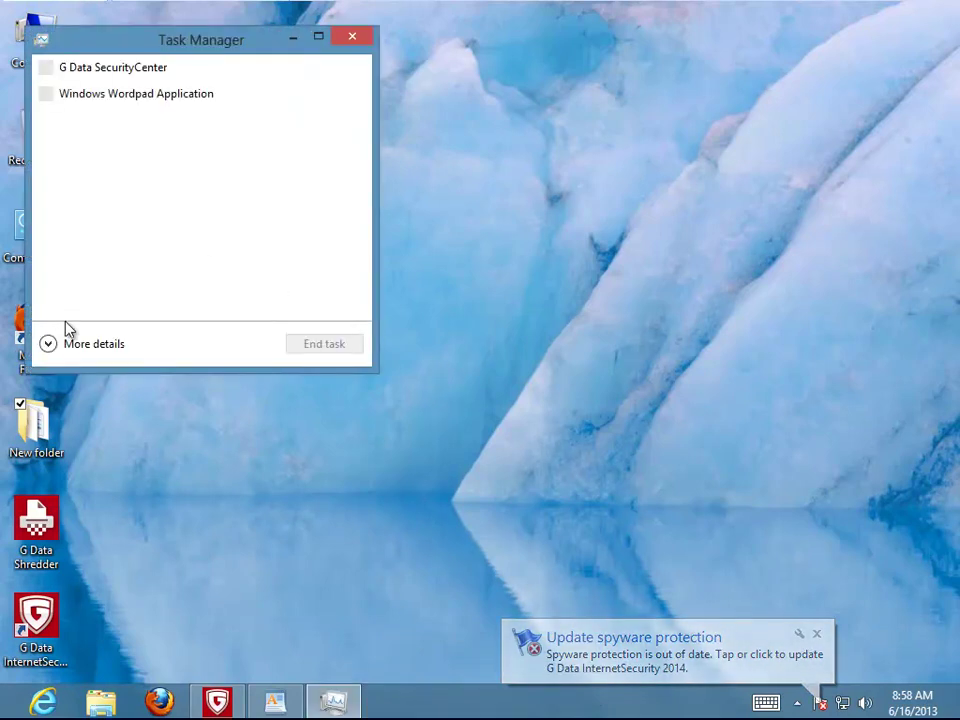
left_click(46, 344)
left_click(178, 205)
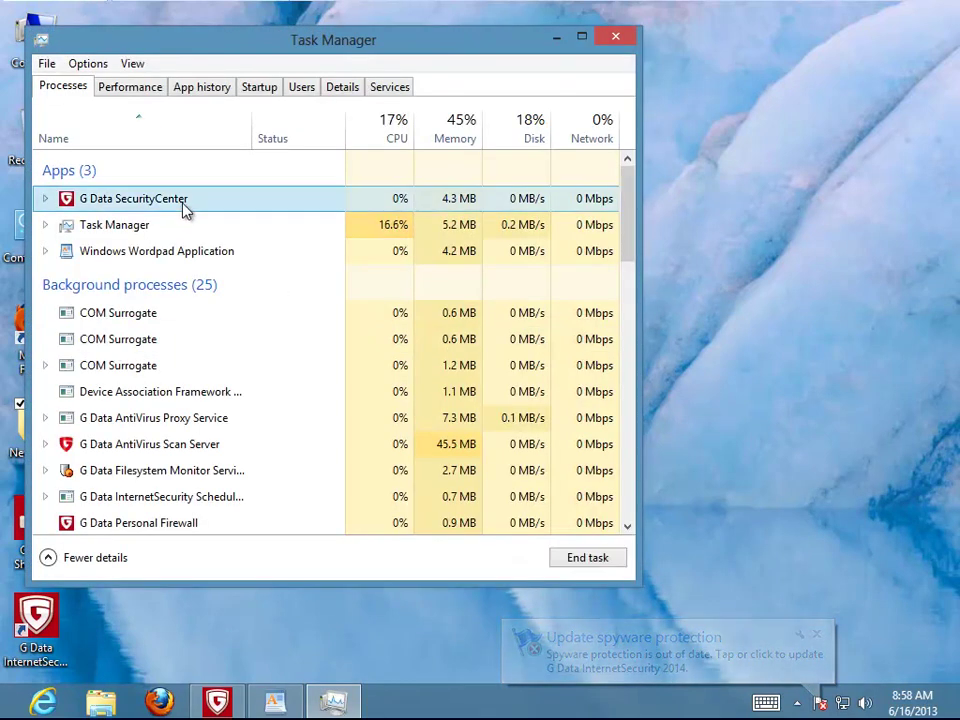
left_click(154, 444)
left_click(125, 472)
left_click(122, 496)
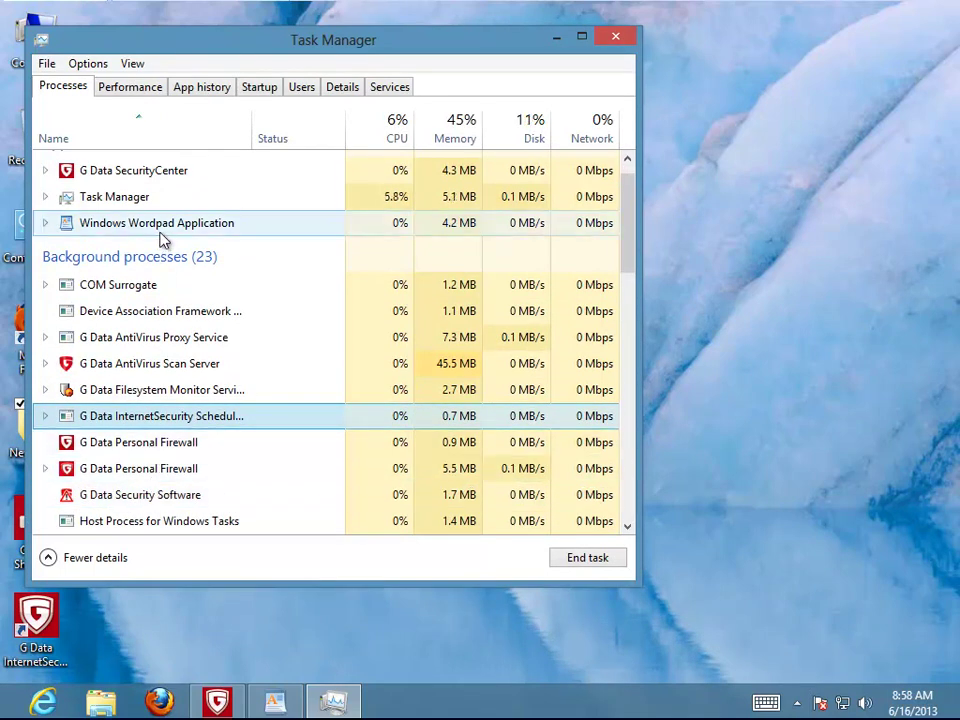
Open the file location of the G Data SecurityCenter process and go up to the Program Files folder.
left_click(155, 175)
right_click(161, 202)
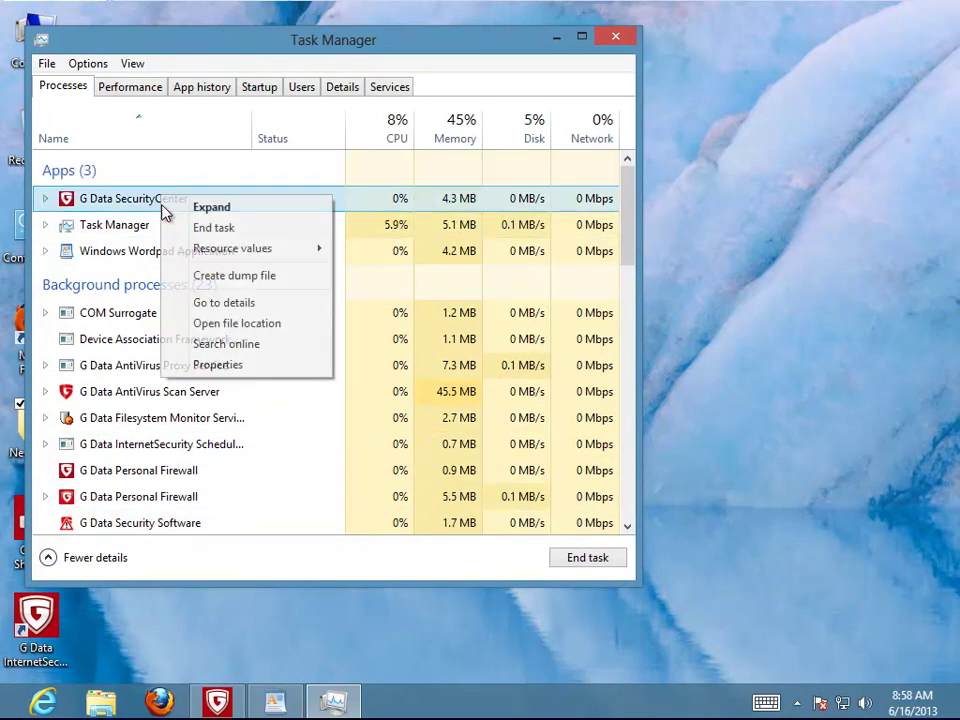
left_click(232, 323)
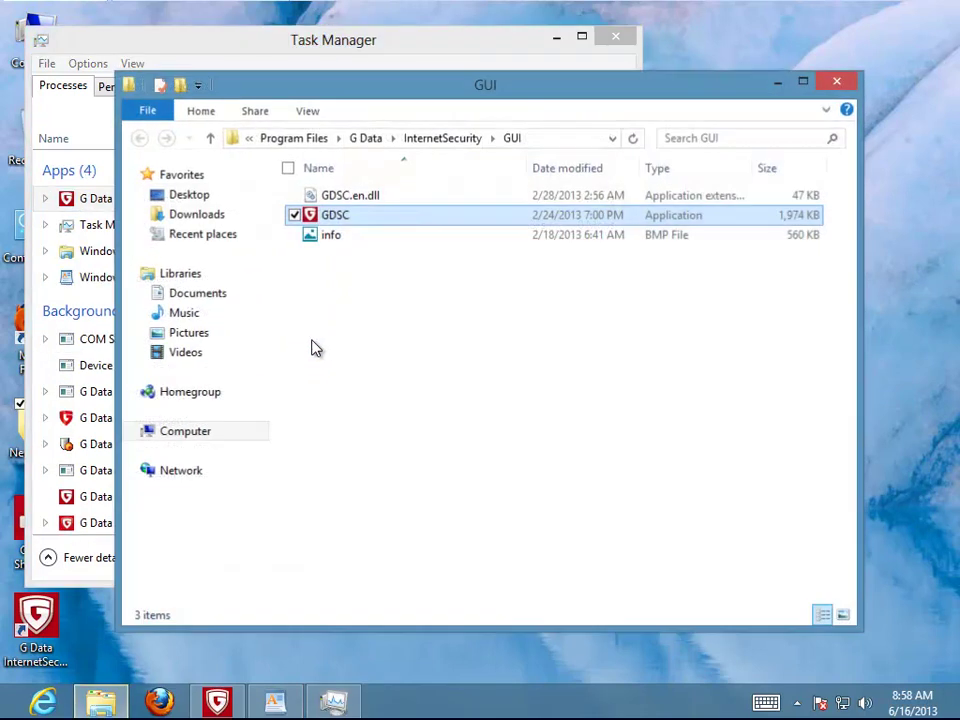
left_click(318, 138)
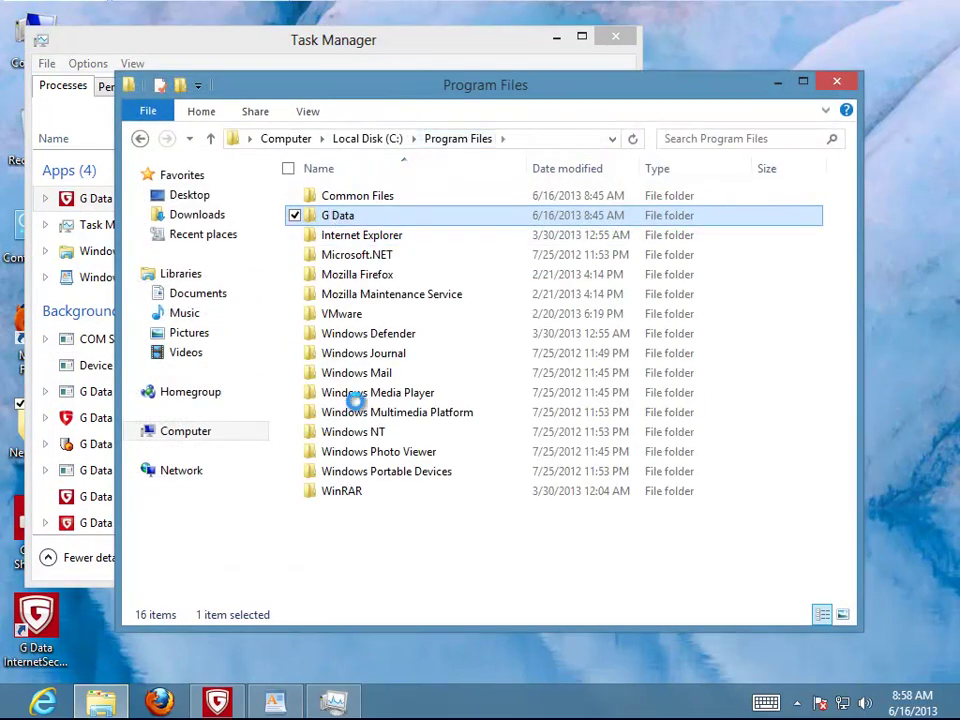
Check the G Data folder's size on disk and contents in its properties, and minimize the Program Files window.
key("shift+F10")
left_click(280, 666)
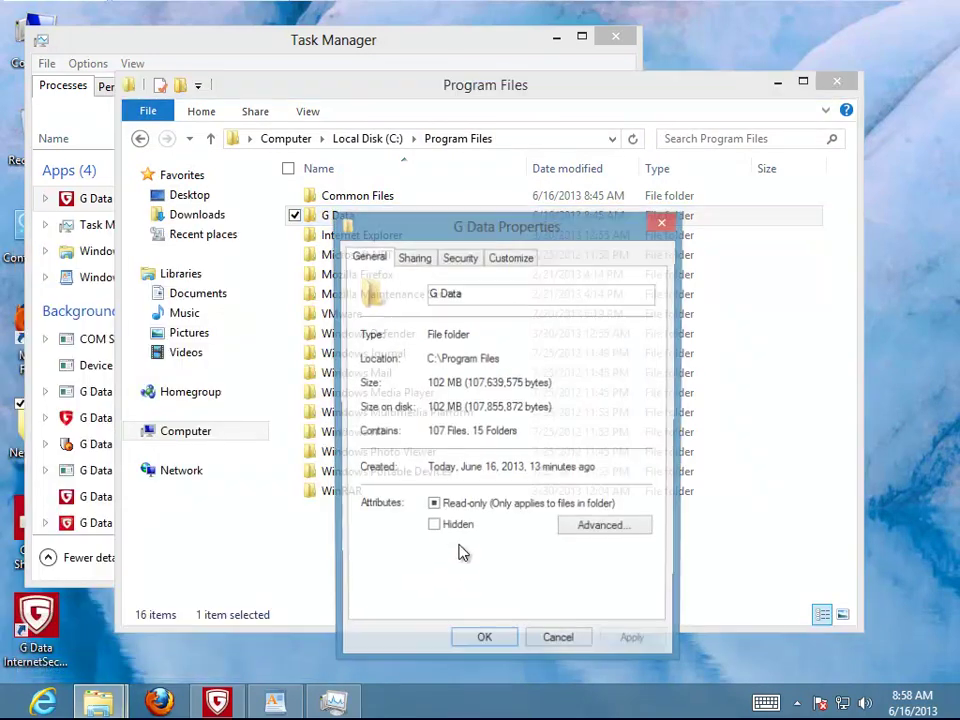
left_click_drag(590, 408, 403, 415)
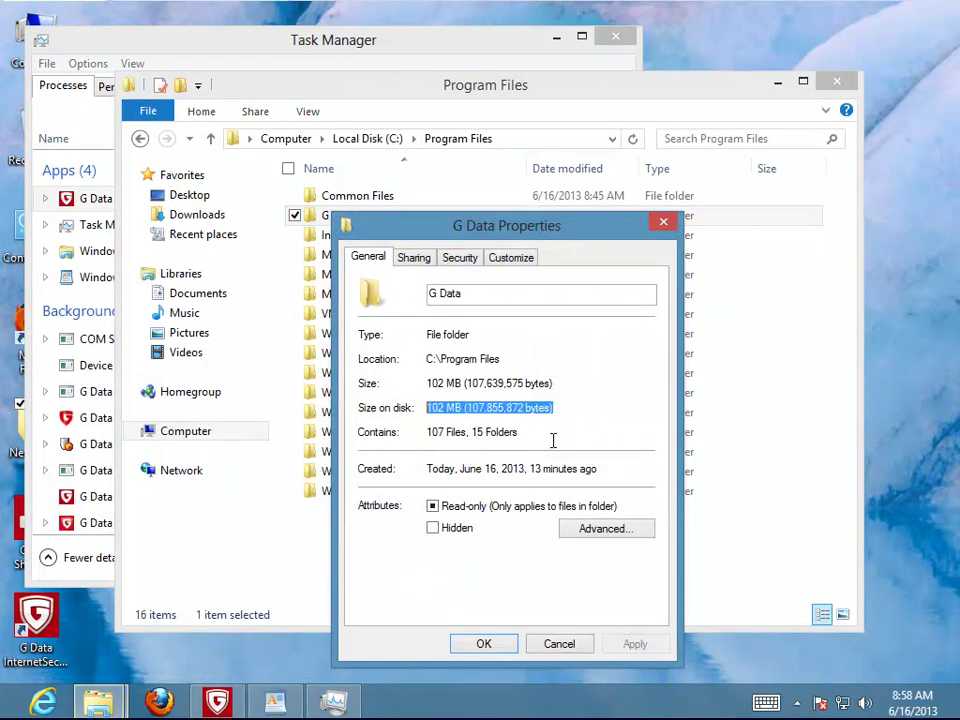
left_click_drag(540, 436, 356, 437)
left_click(664, 223)
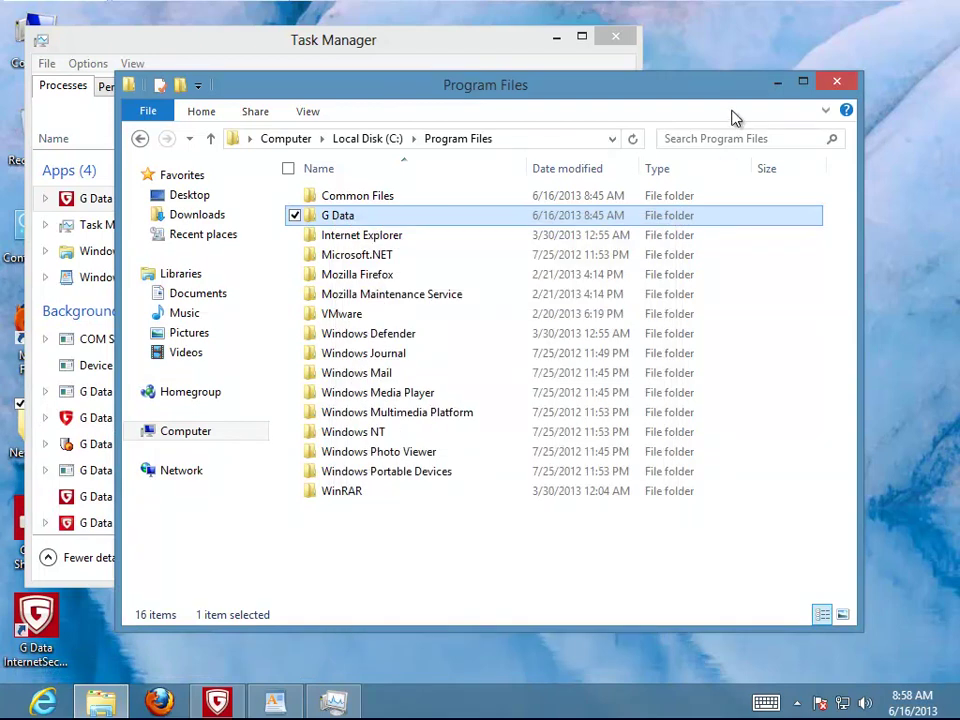
left_click(770, 83)
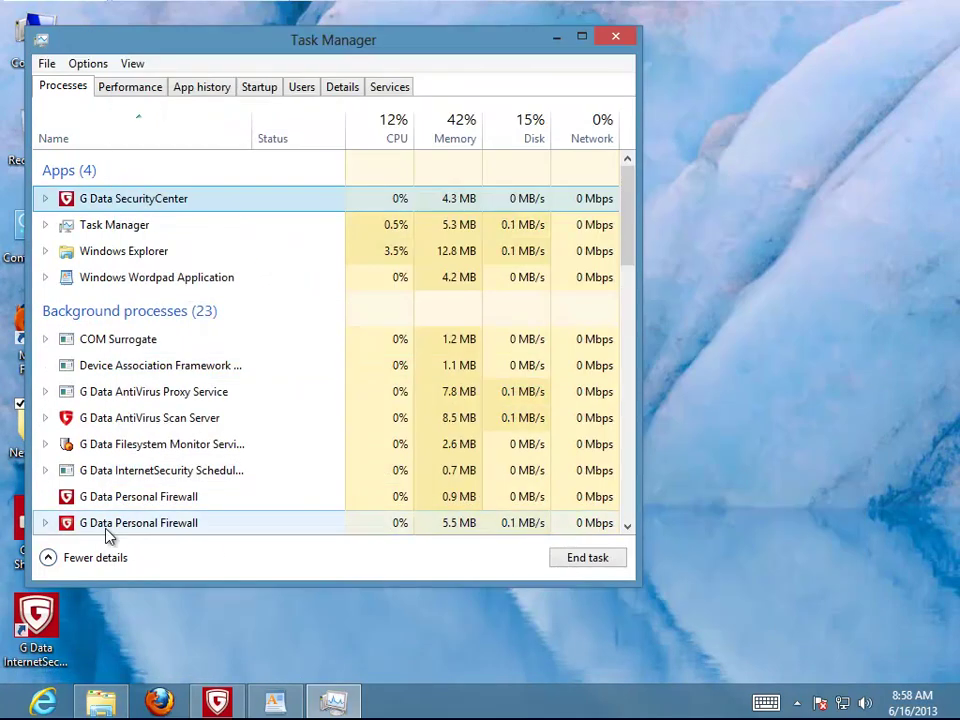
Open the G Data Personal Firewall process's file location, look at Program Files, and return to the Firewall folder.
left_click(135, 500)
right_click(137, 509)
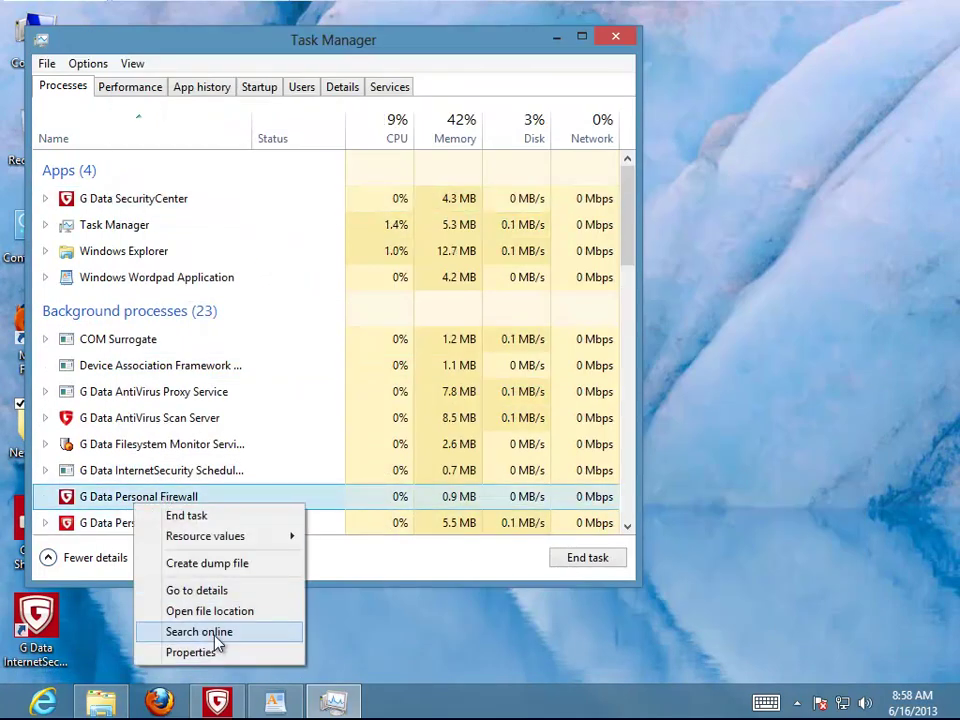
left_click(233, 607)
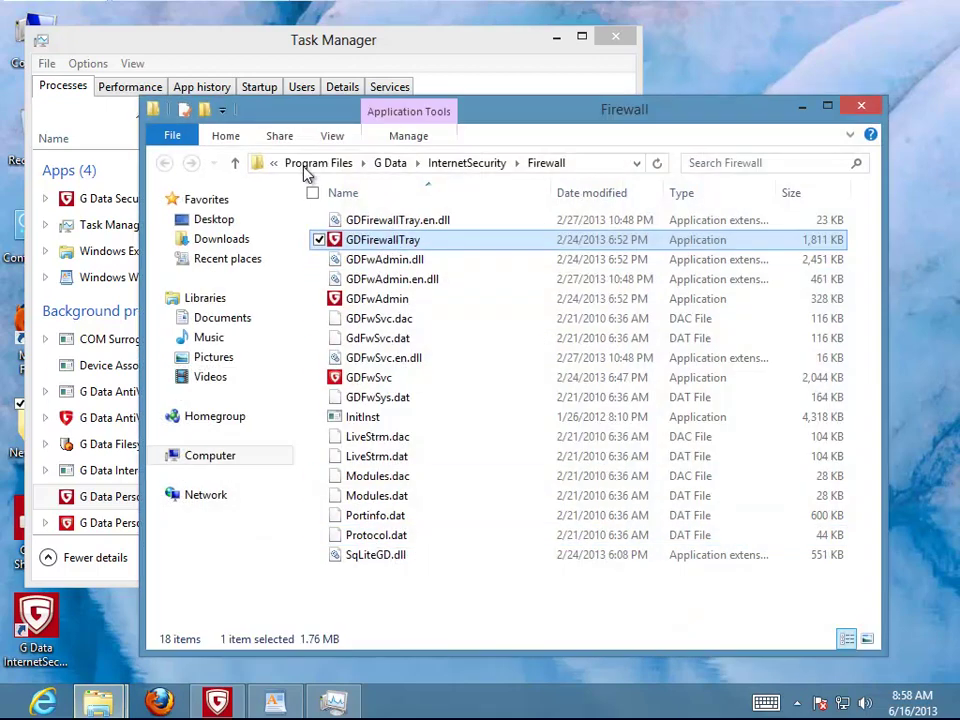
left_click(326, 164)
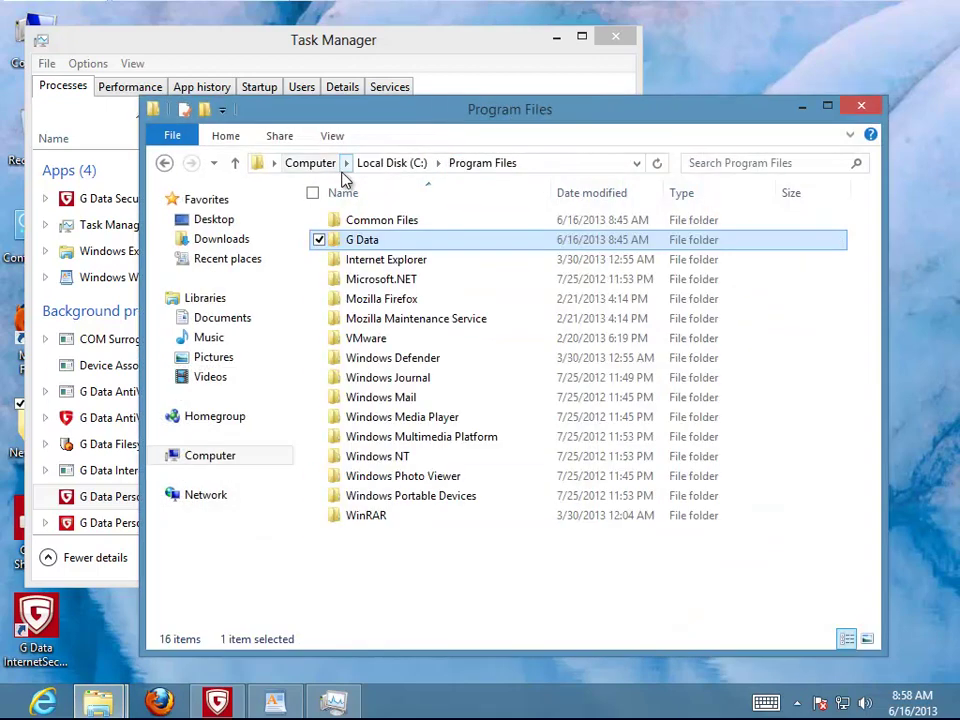
left_click(165, 163)
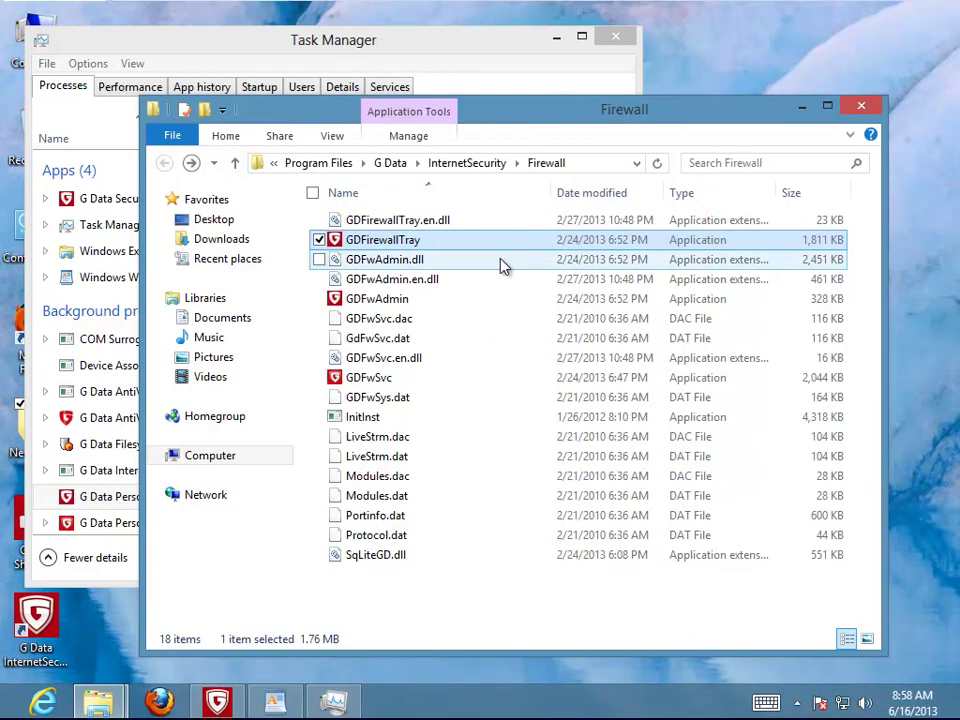
Minimize the Firewall folder window, close Task Manager, and refresh the desktop.
left_click(806, 110)
left_click(621, 42)
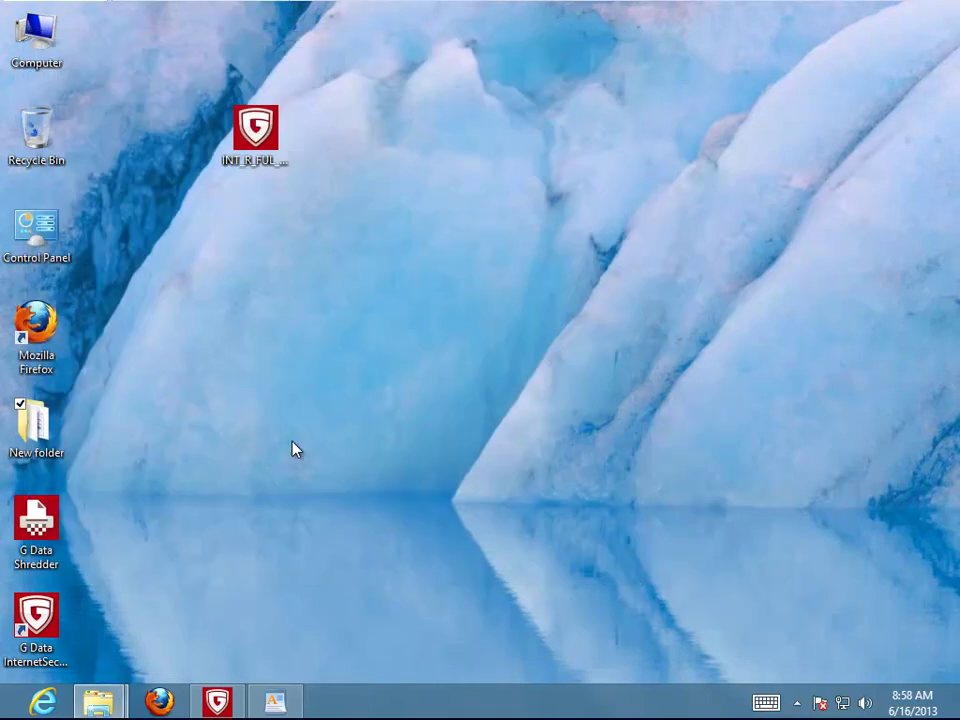
right_click(82, 393)
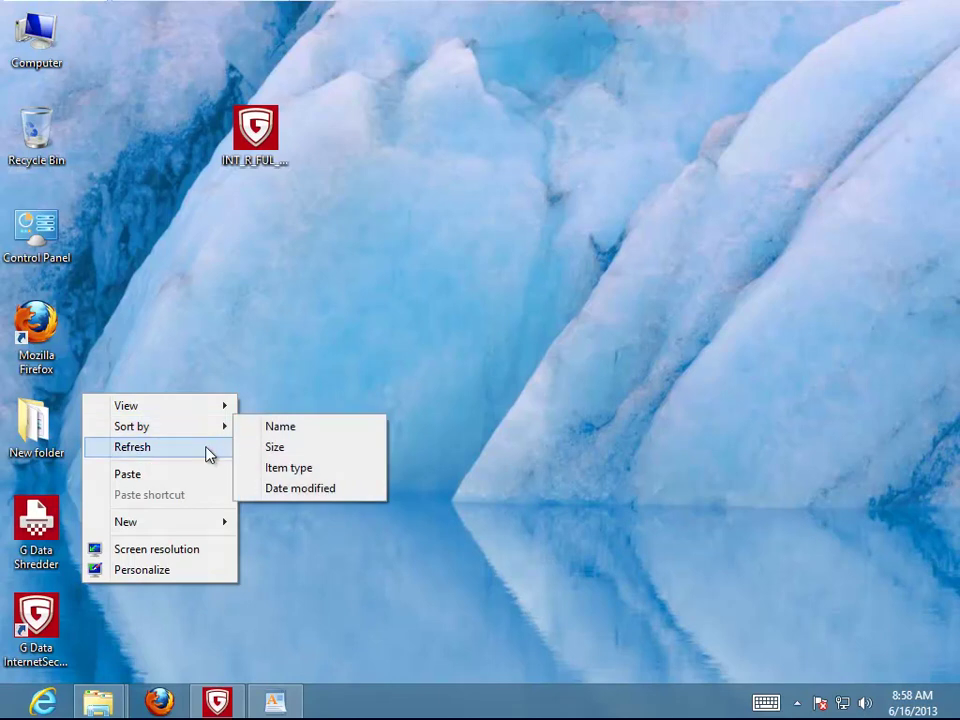
left_click(206, 447)
Open the Control Panel's list of programs to uninstall and maximize its window.
double_click(40, 240)
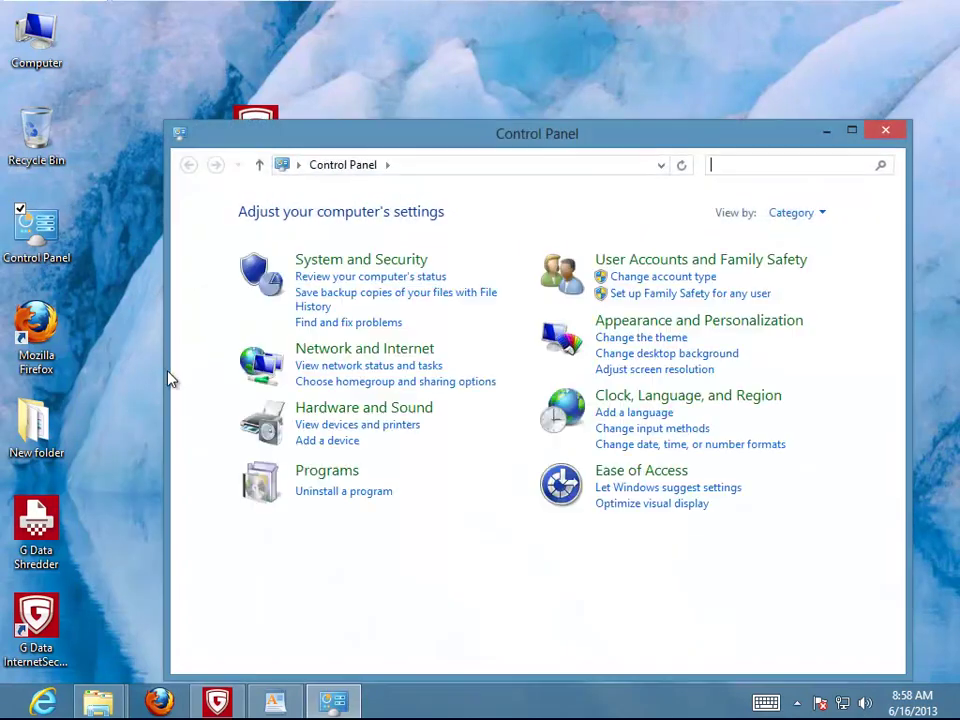
left_click(345, 491)
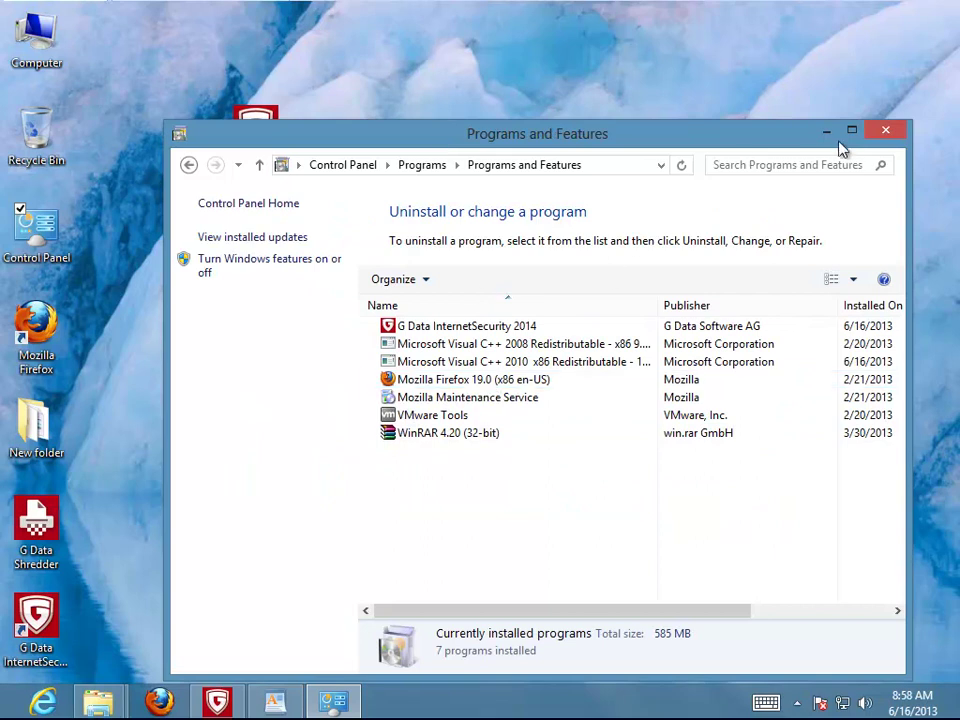
left_click(851, 131)
Inspect the Microsoft Visual C++ 2010 and G Data InternetSecurity 2014 entries, leaving the G Data entry selected.
left_click(293, 203)
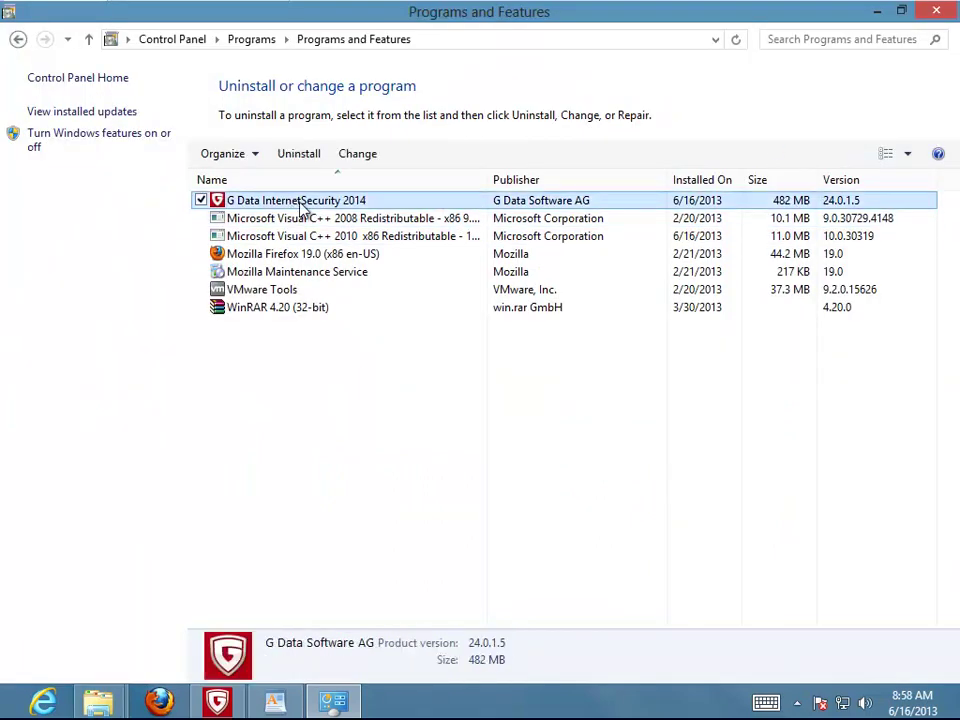
left_click(688, 238)
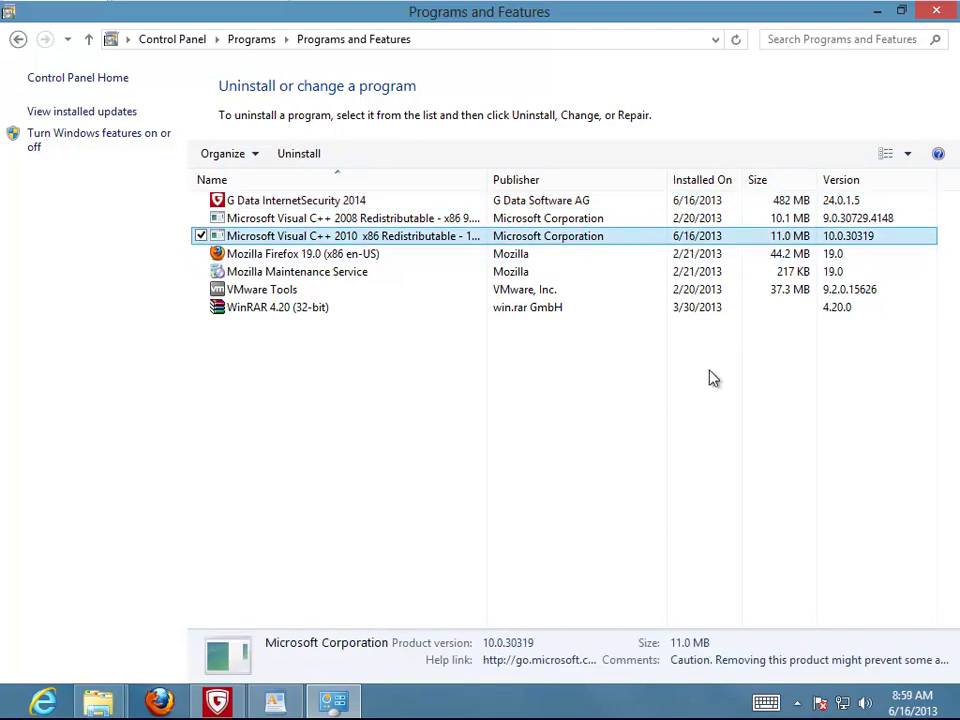
left_click(354, 200)
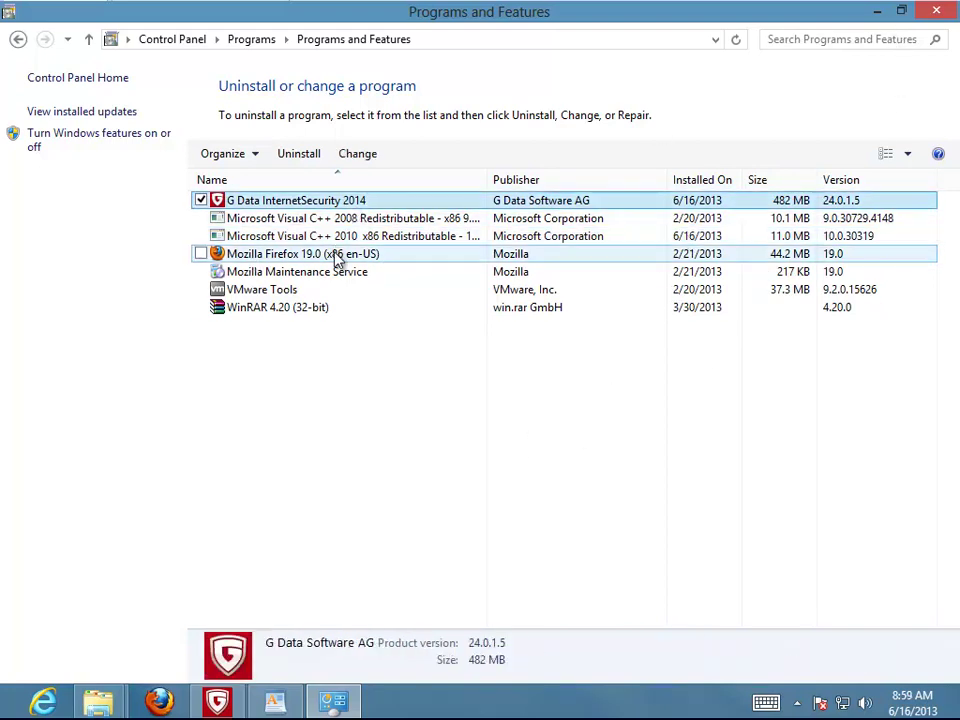
Close the WordPad instructions document.
right_click(280, 708)
left_click(238, 651)
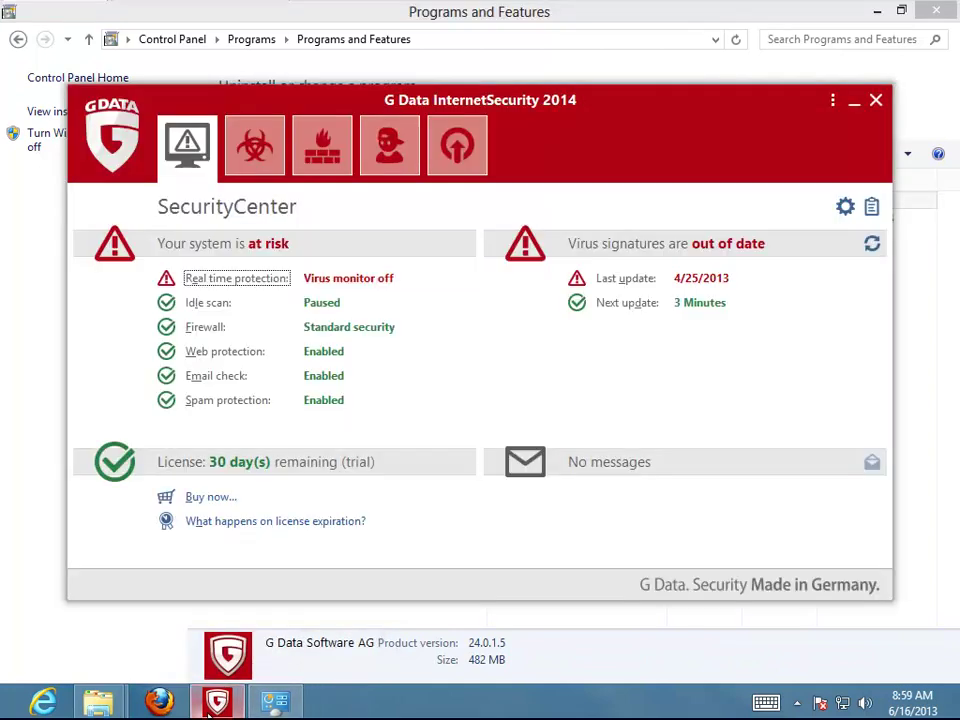
Uninstall G Data InternetSecurity 2014 with its personal settings, logs and quarantined files deleted, and restart the computer immediately.
left_click(876, 104)
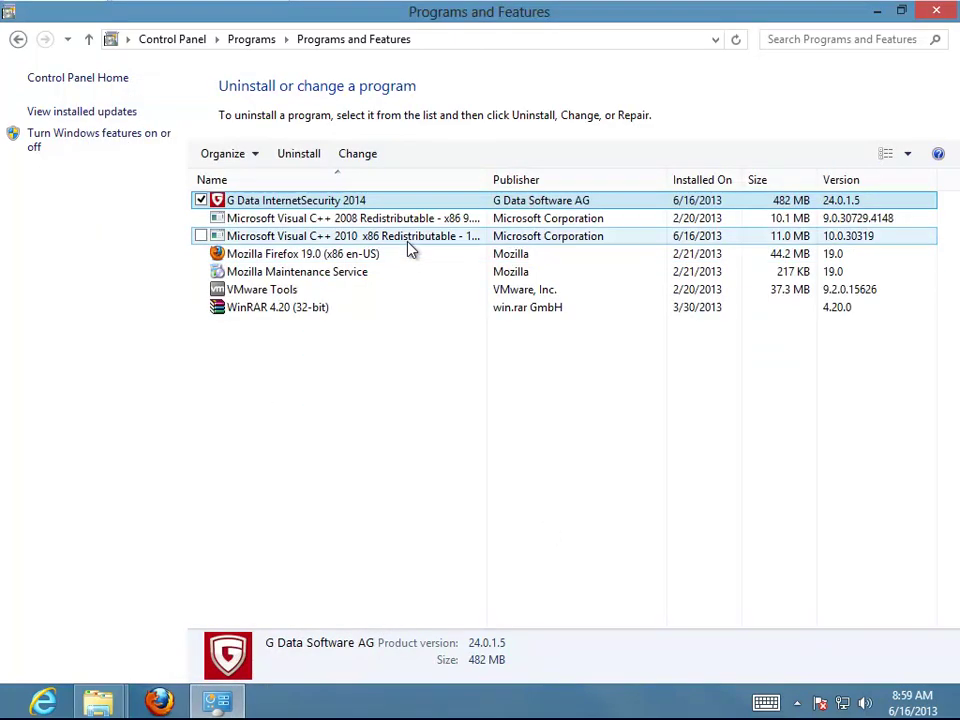
left_click(296, 156)
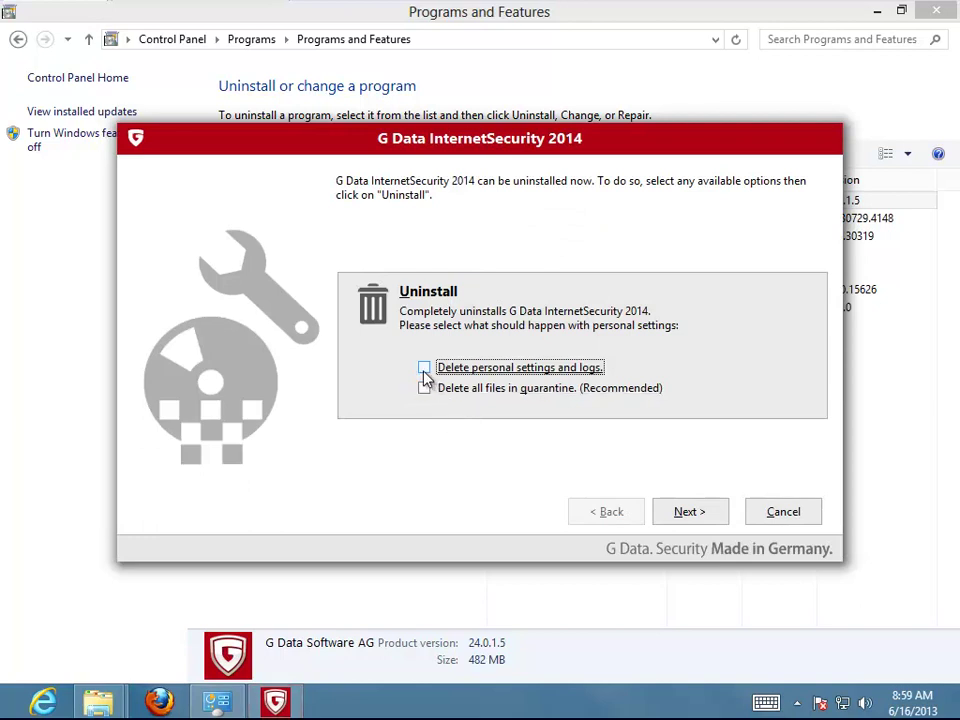
left_click(424, 390)
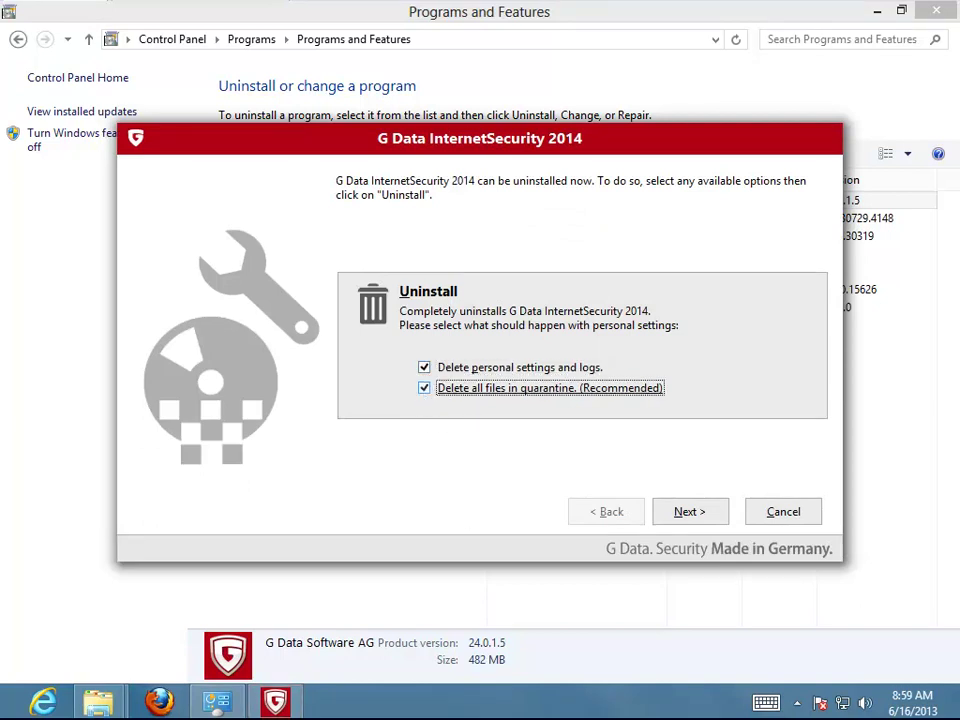
left_click(690, 512)
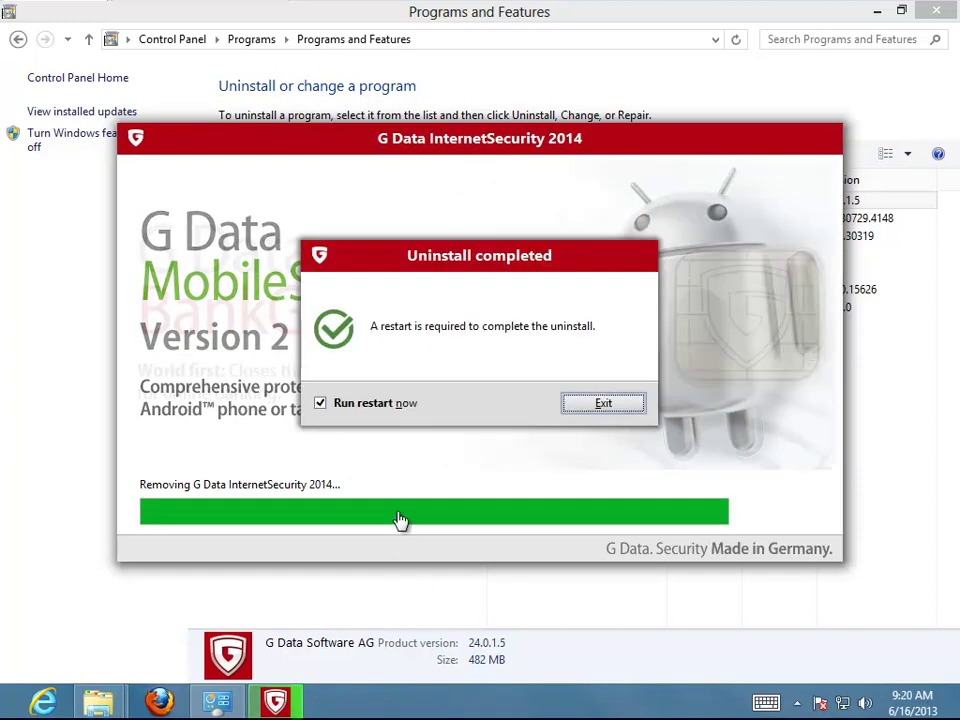
left_click(608, 408)
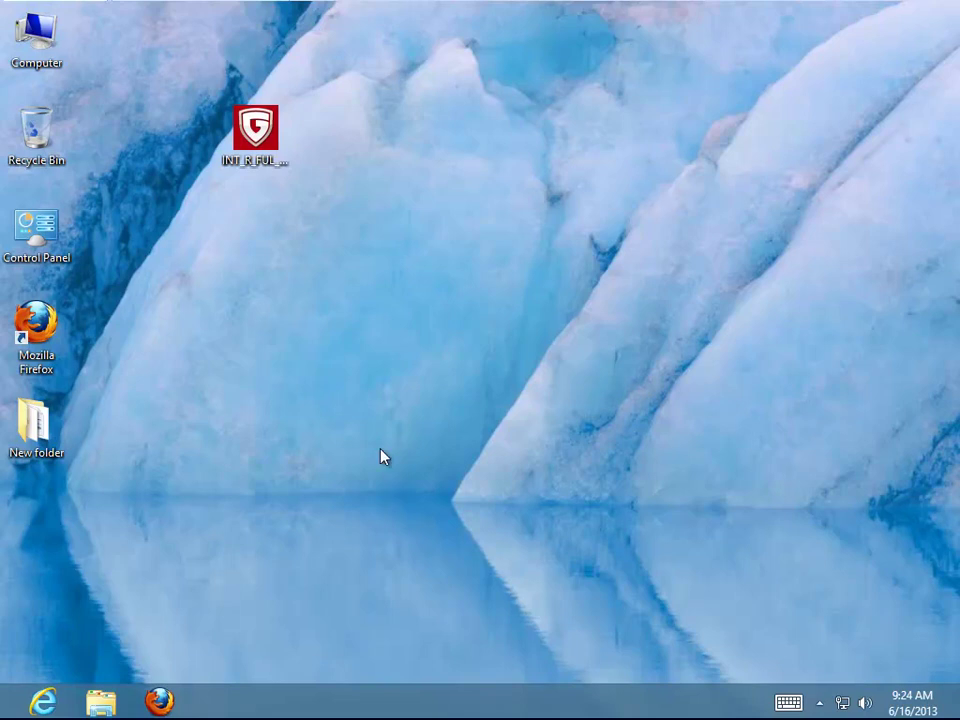
Uninstall the Microsoft Visual C++ 2010 x86 Redistributable from Programs and Features, refresh the list and close the window.
double_click(36, 228)
left_click(257, 352)
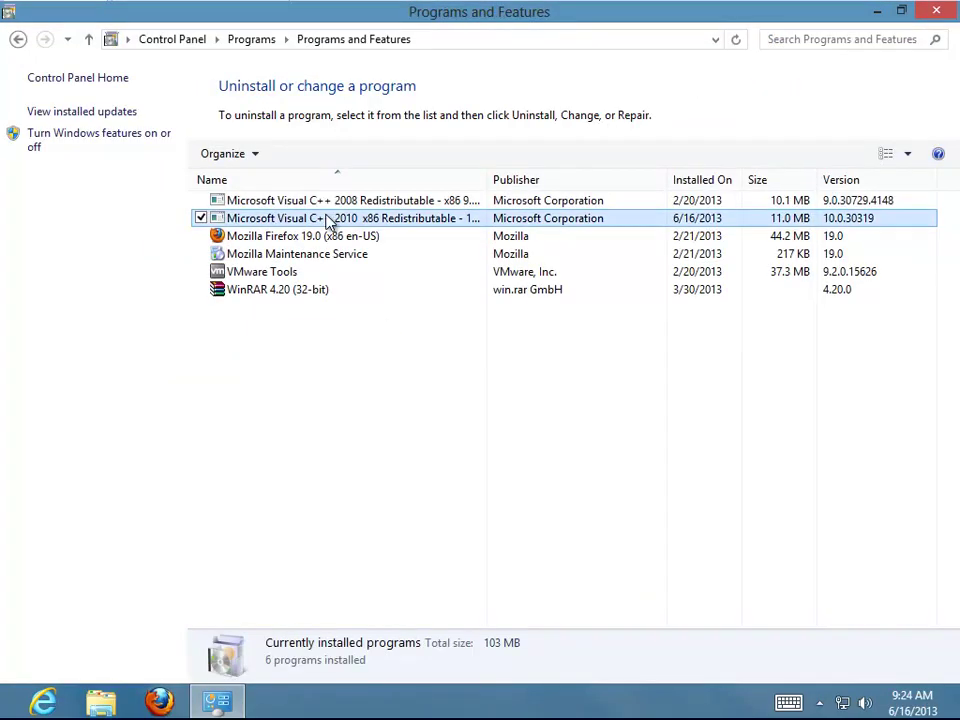
left_click(327, 218)
left_click(290, 154)
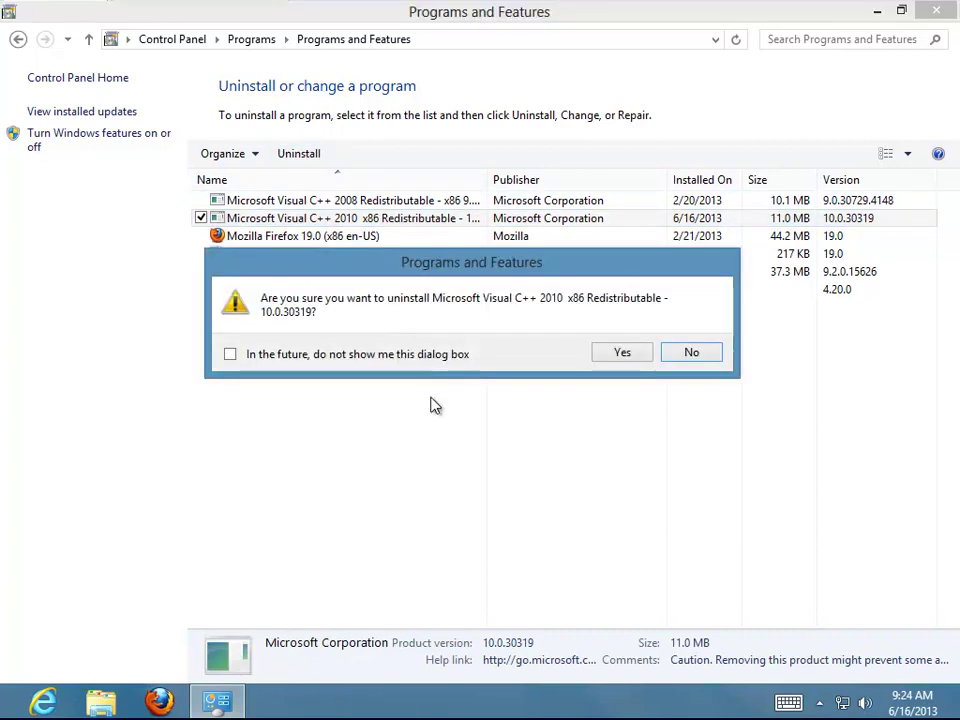
left_click(612, 362)
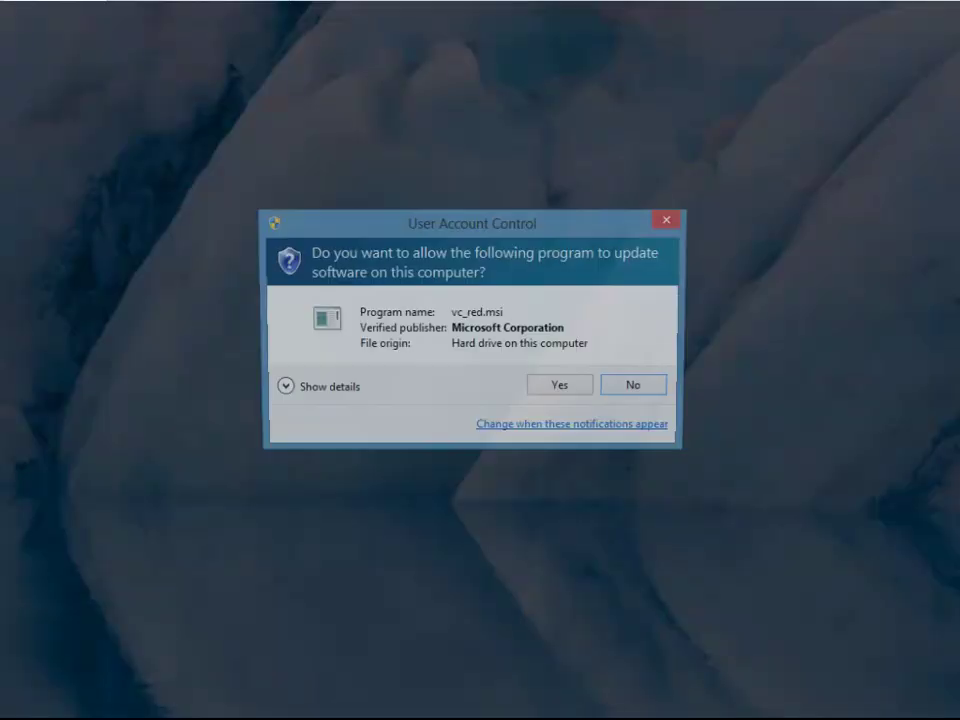
left_click(561, 390)
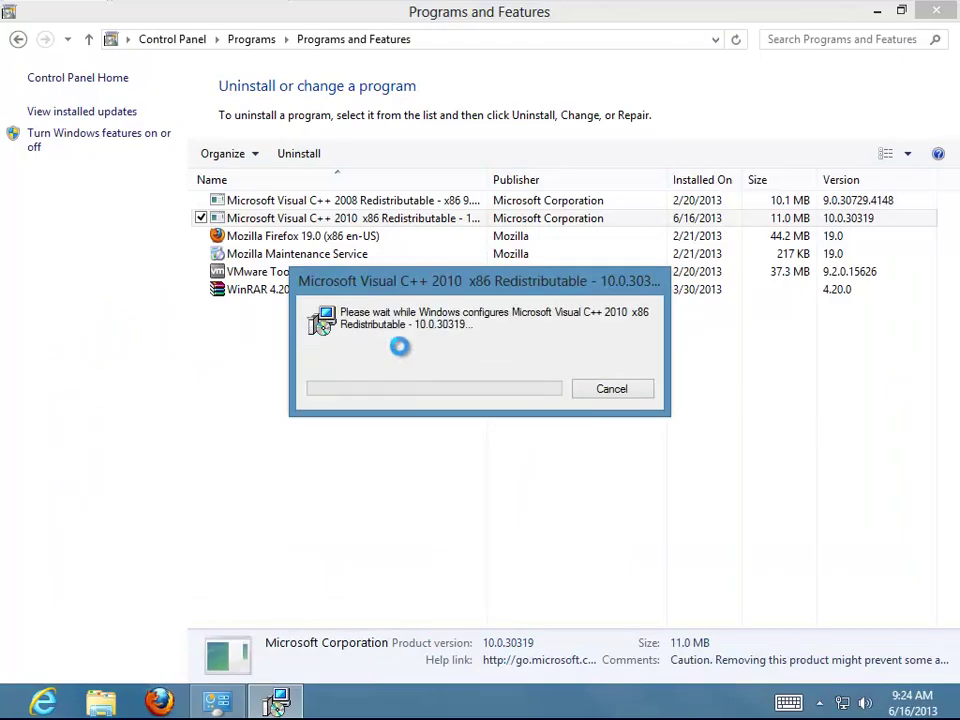
right_click(147, 350)
left_click(270, 422)
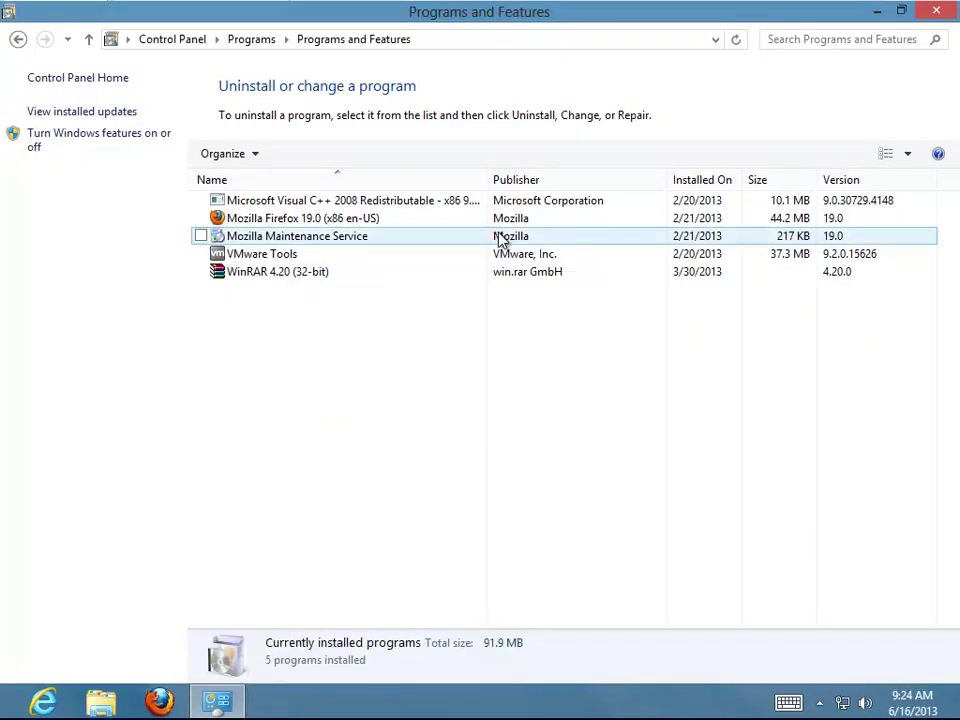
left_click(946, 12)
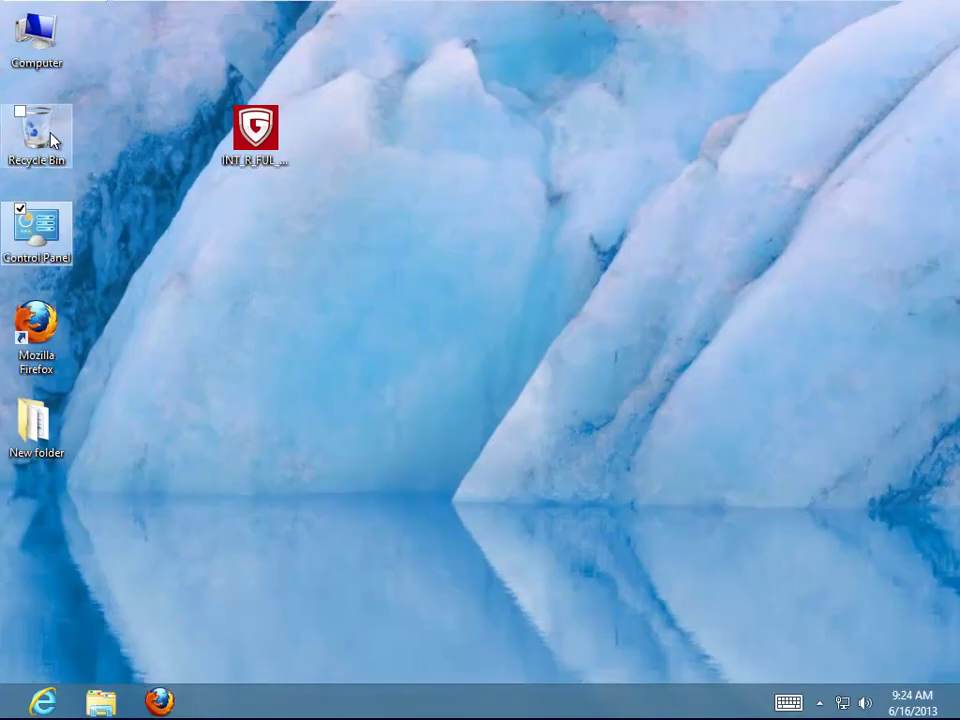
Search the whole computer for "G Data" from the Computer window.
double_click(36, 35)
left_click(718, 162)
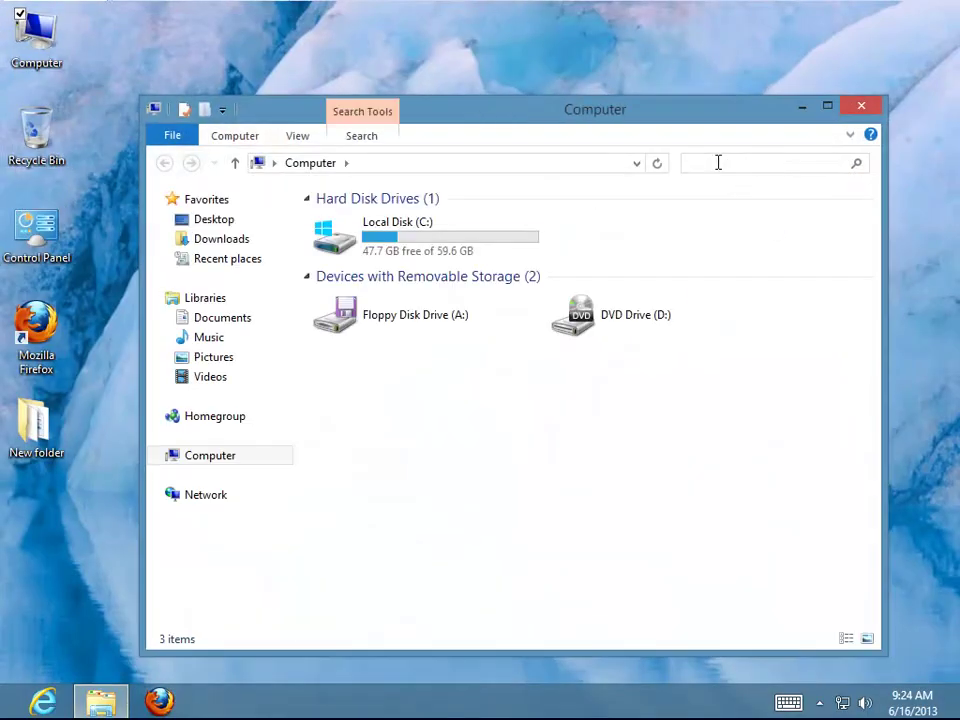
type("G D")
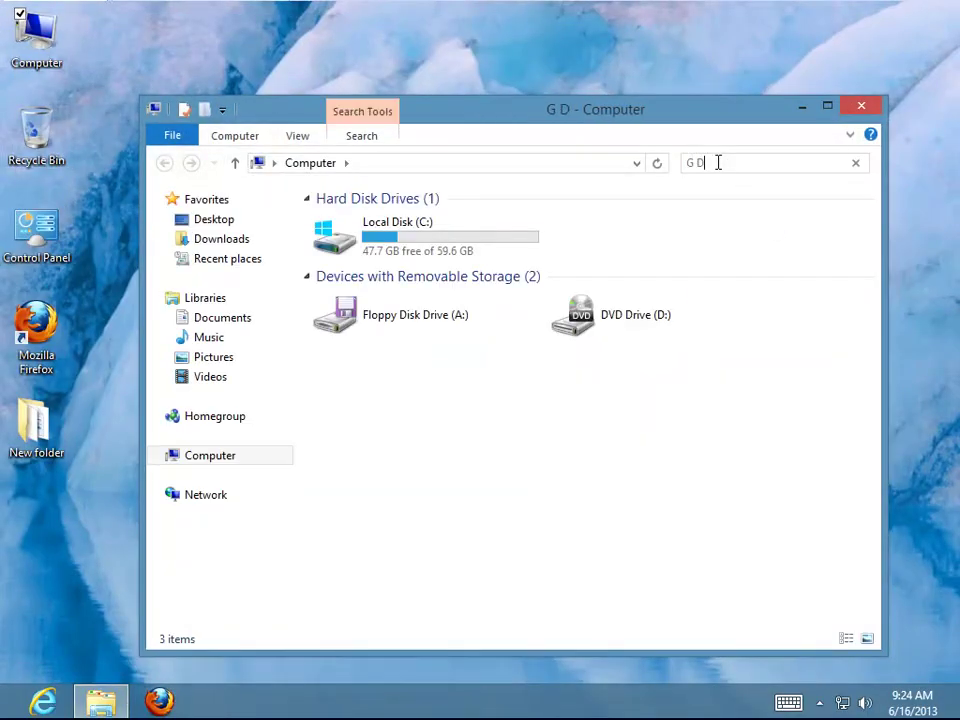
type("ata")
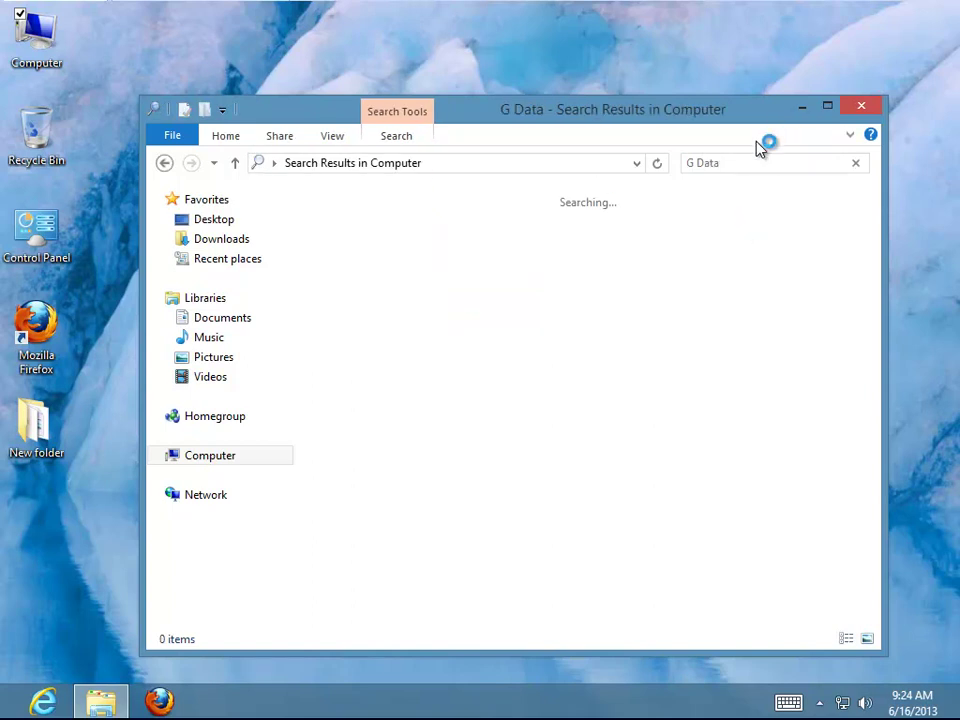
Launch Registry Editor through regedit, allow it to make changes, and maximize its window.
key("super+r")
type("regedit")
key("Return")
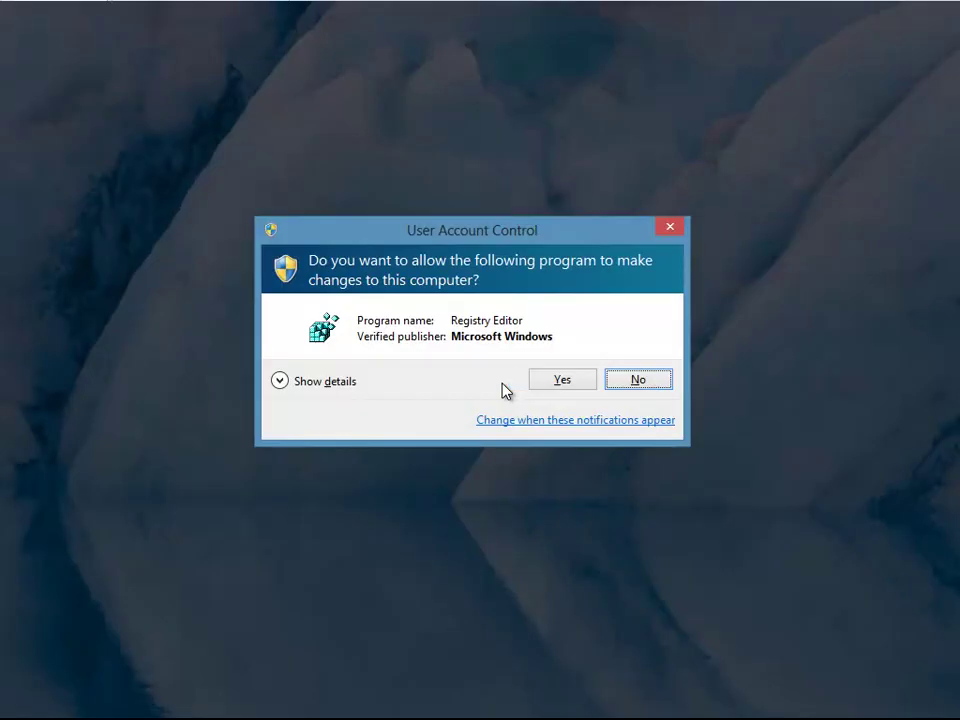
key("Left")
key("Return")
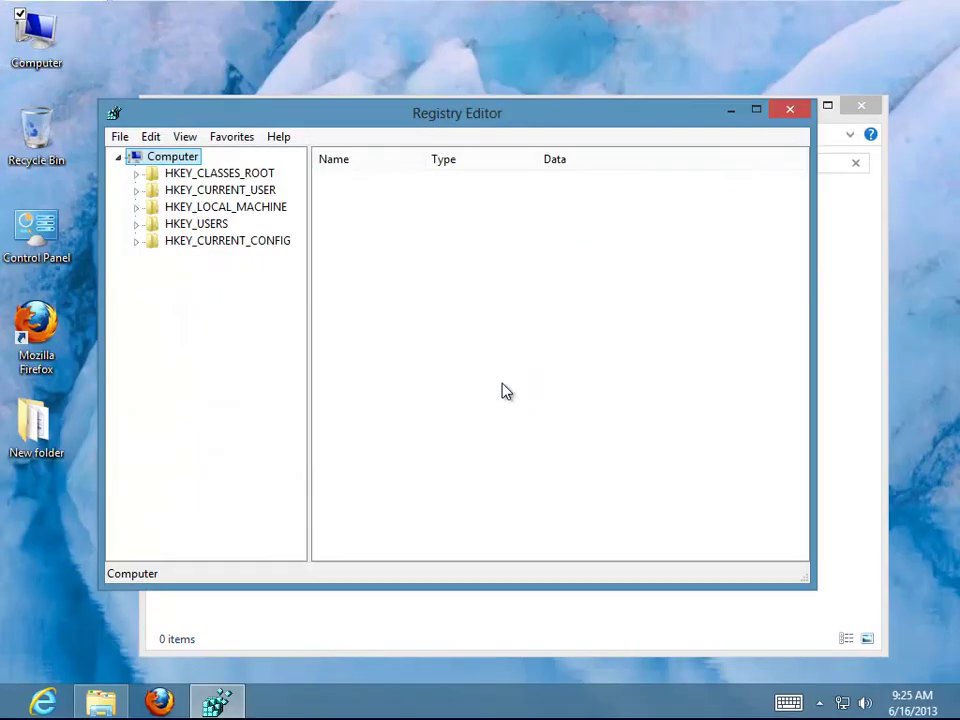
left_click(756, 110)
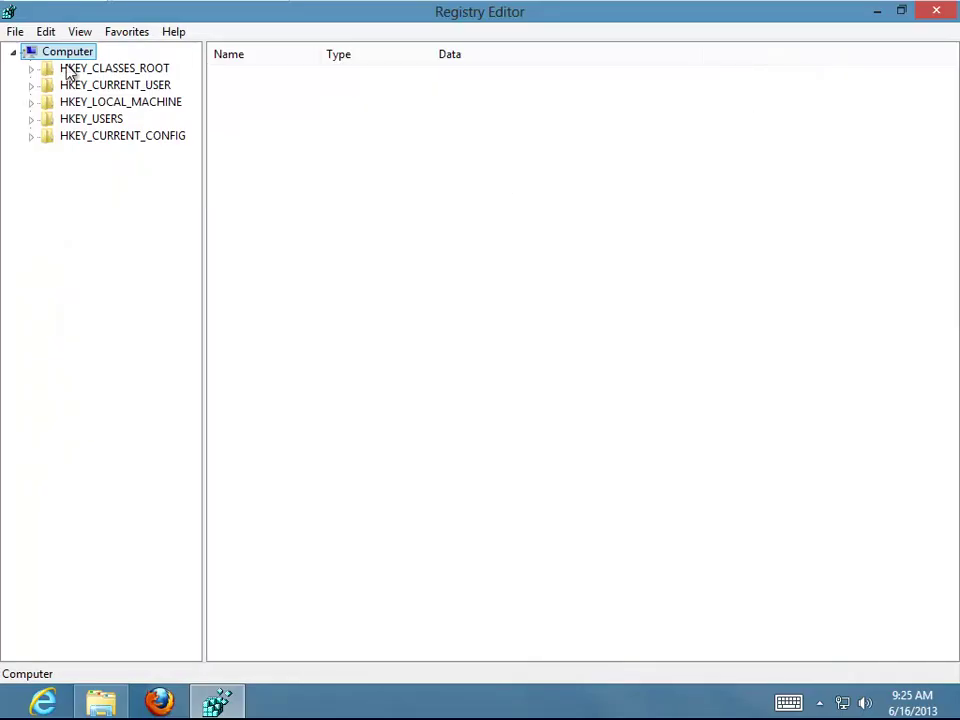
Export the entire registry to the Documents folder as "back up reg file".
left_click(17, 32)
left_click(74, 82)
left_click_drag(213, 68, 427, 91)
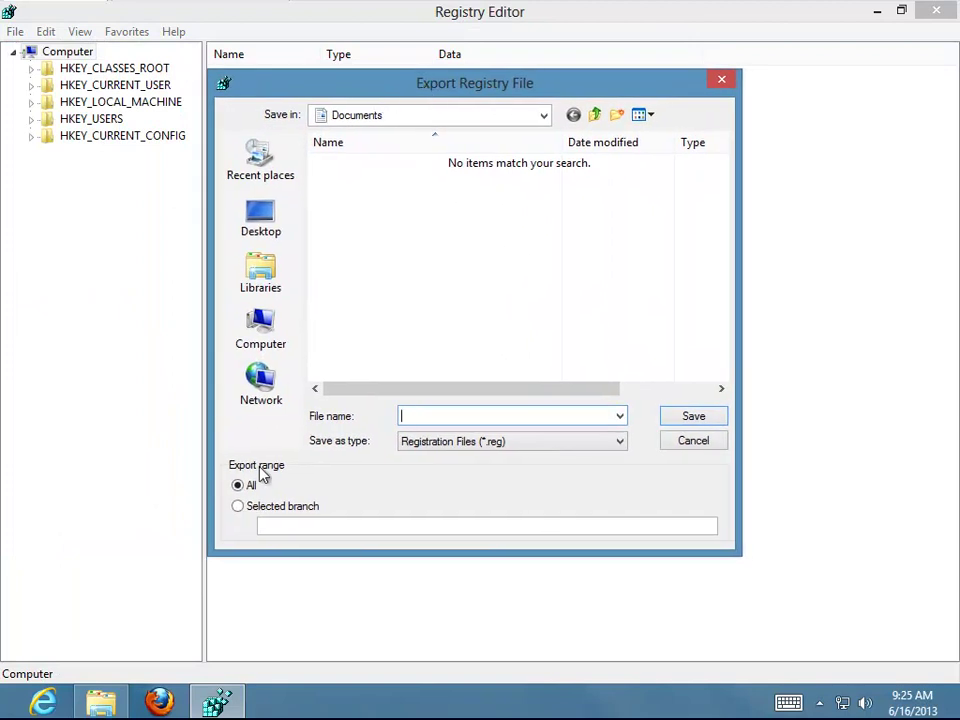
left_click(440, 418)
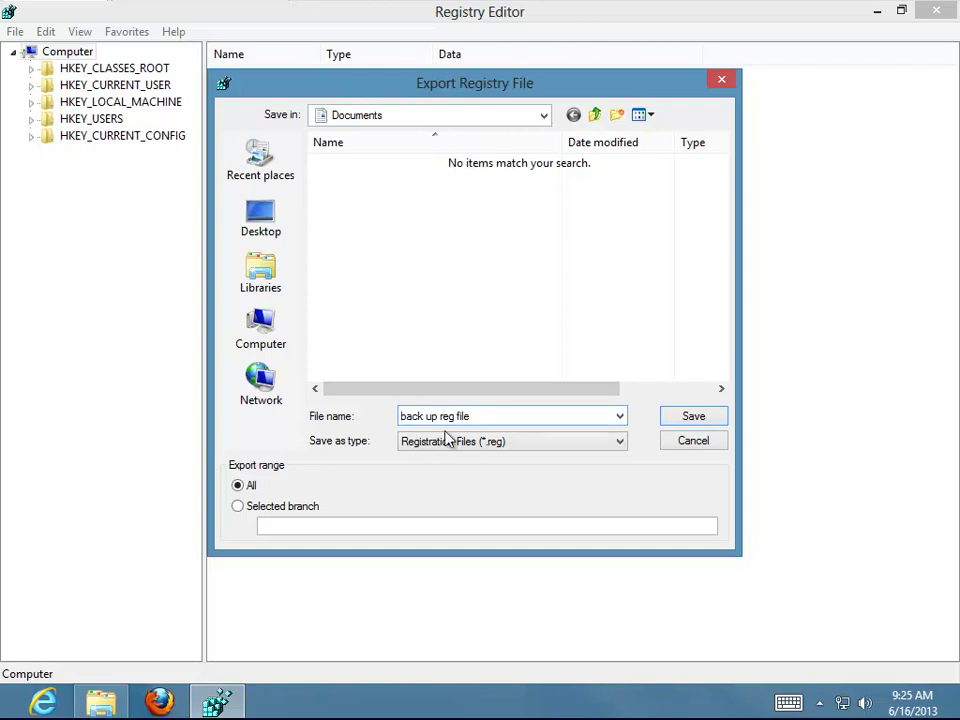
left_click(690, 418)
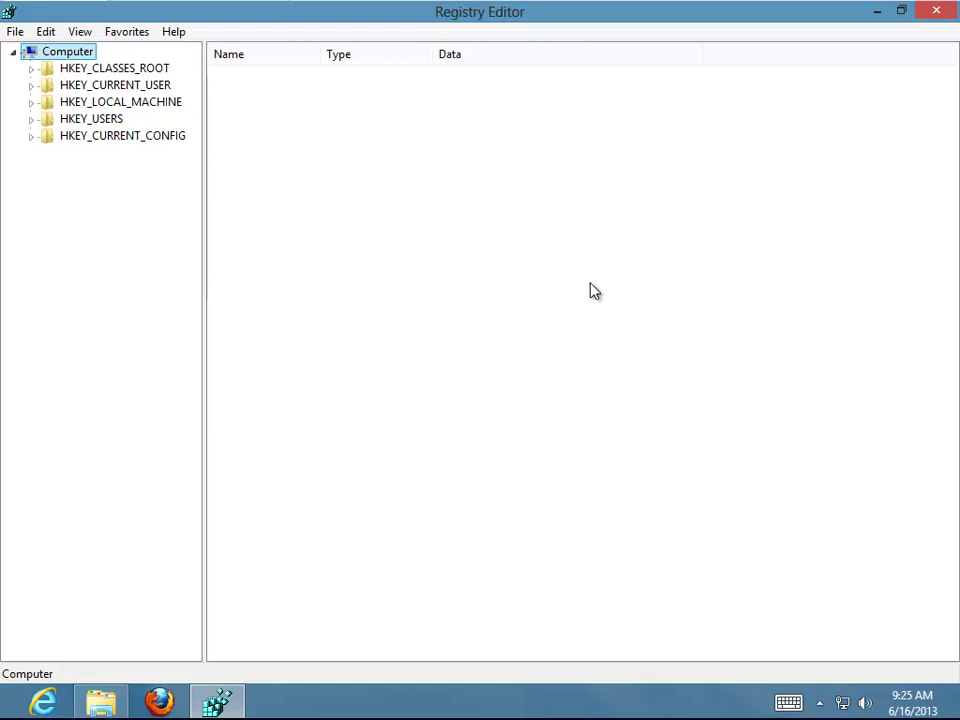
Search the registry's keys, values and data for "G Data" without matching whole strings only.
left_click(46, 32)
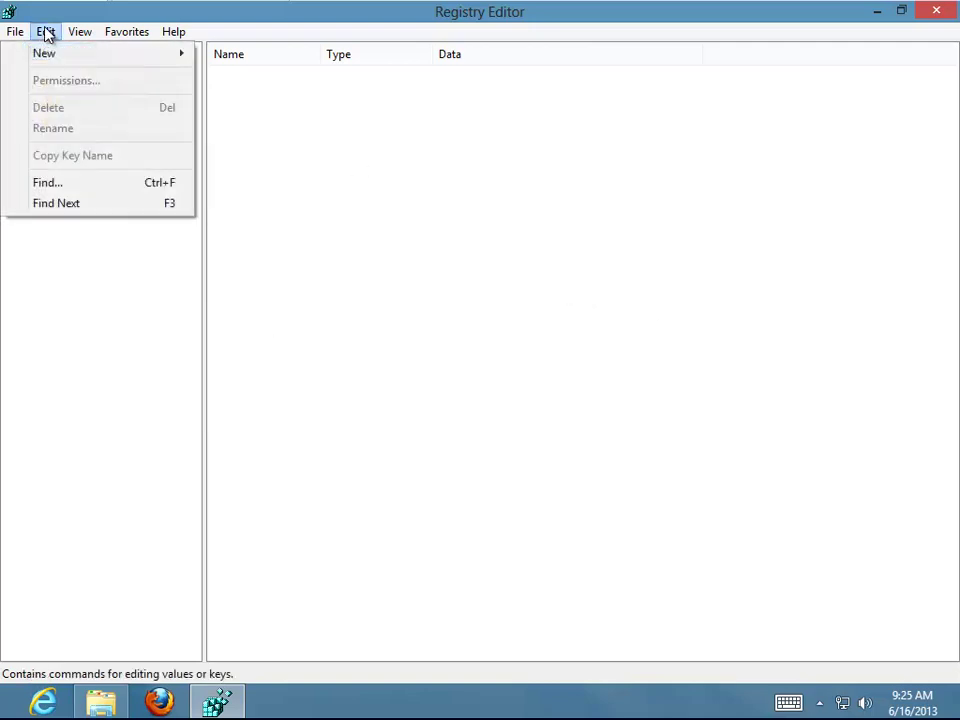
left_click(128, 189)
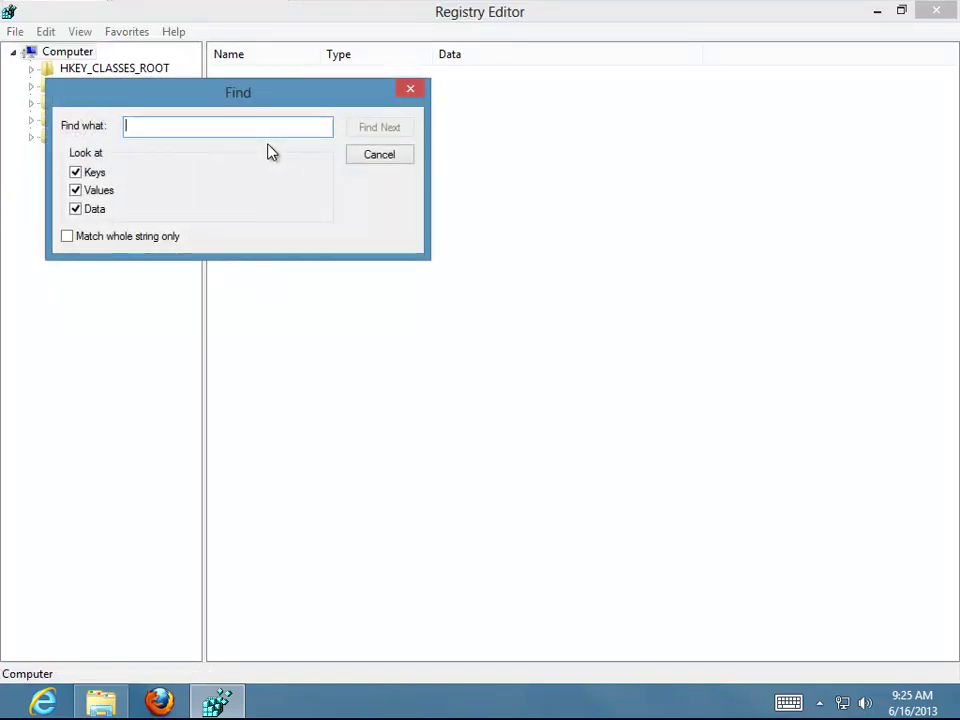
type("d ")
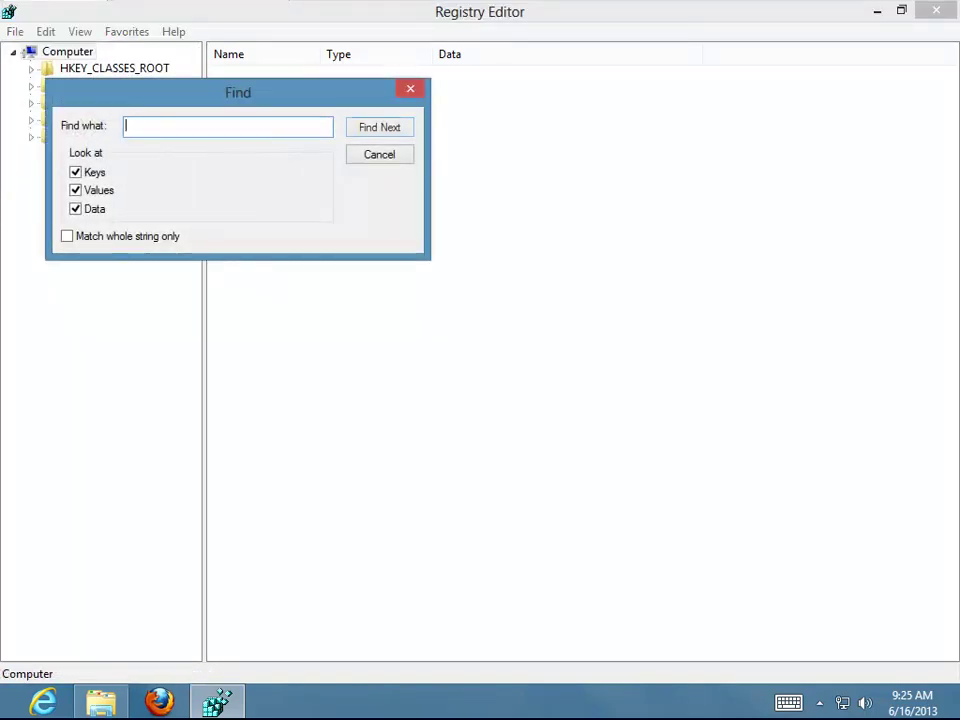
type("G Data")
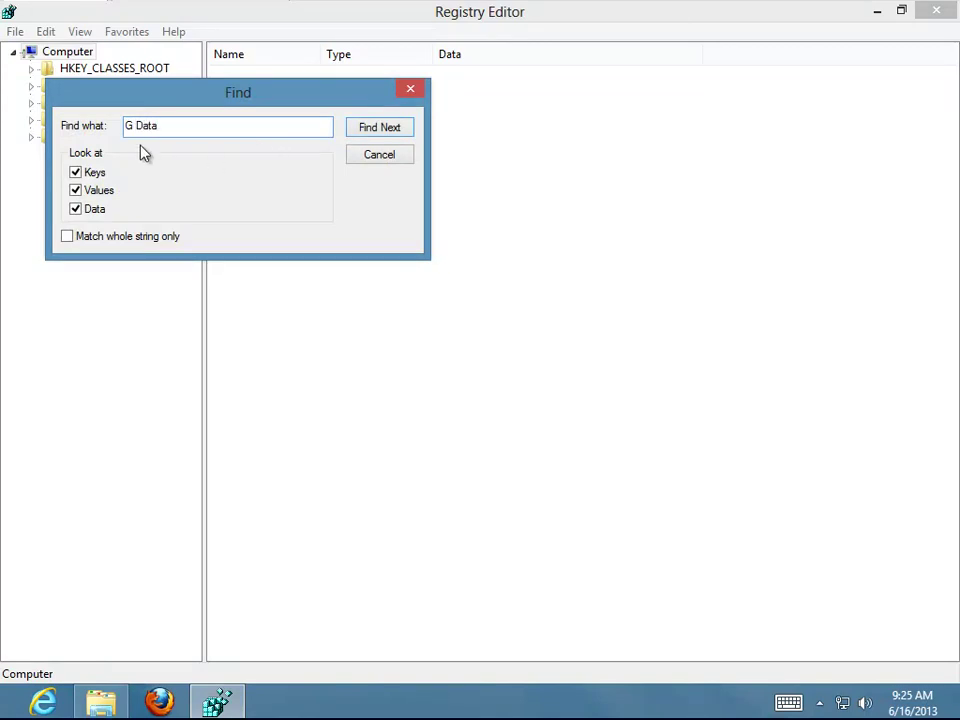
left_click(357, 130)
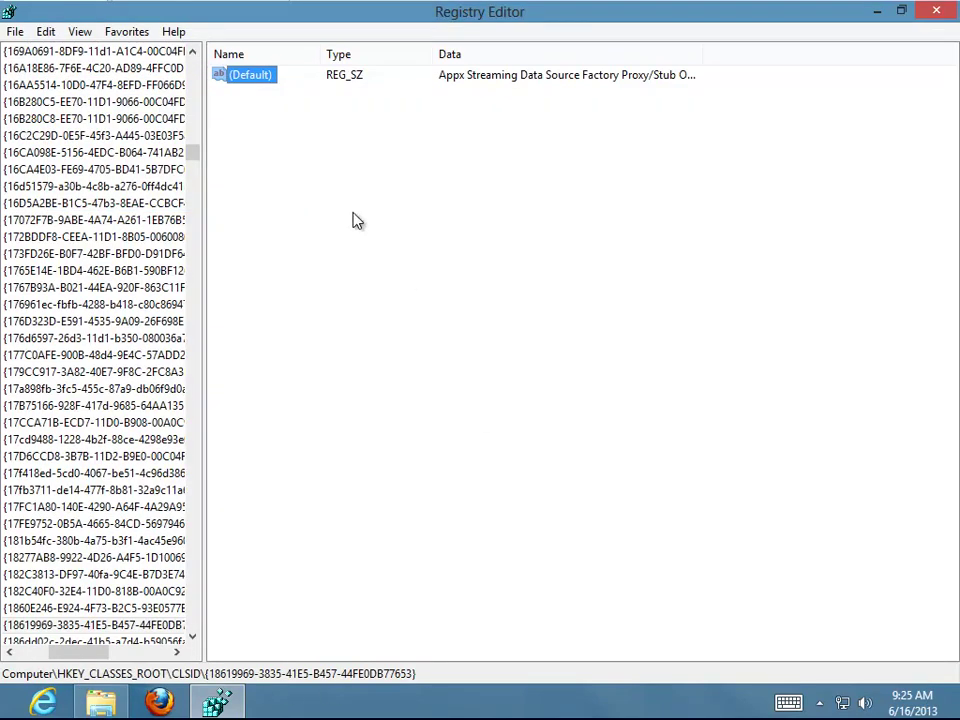
Skip the unrelated matches, delete the G Data key under HKEY_CURRENT_USER\Software, and find the next match.
key("F3")
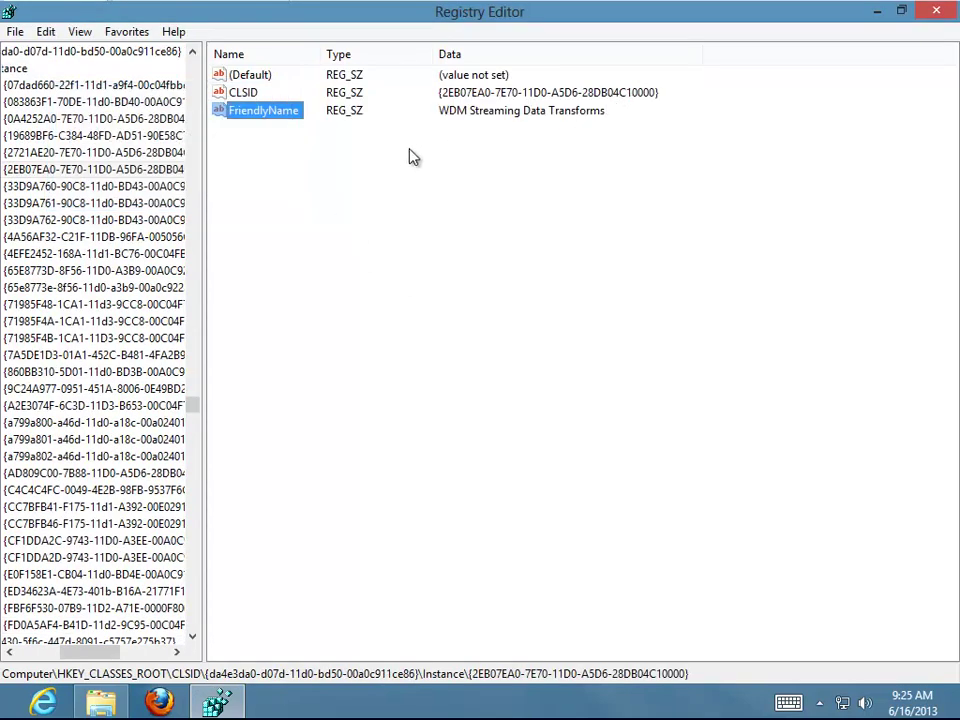
key("F3")
key("F3")
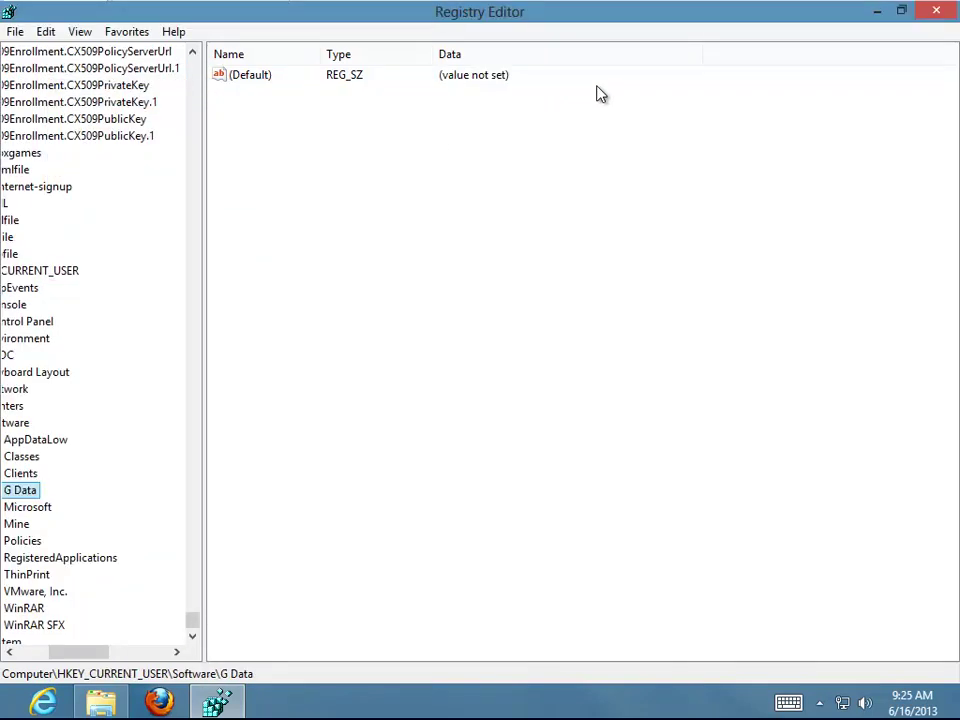
right_click(22, 497)
left_click(100, 569)
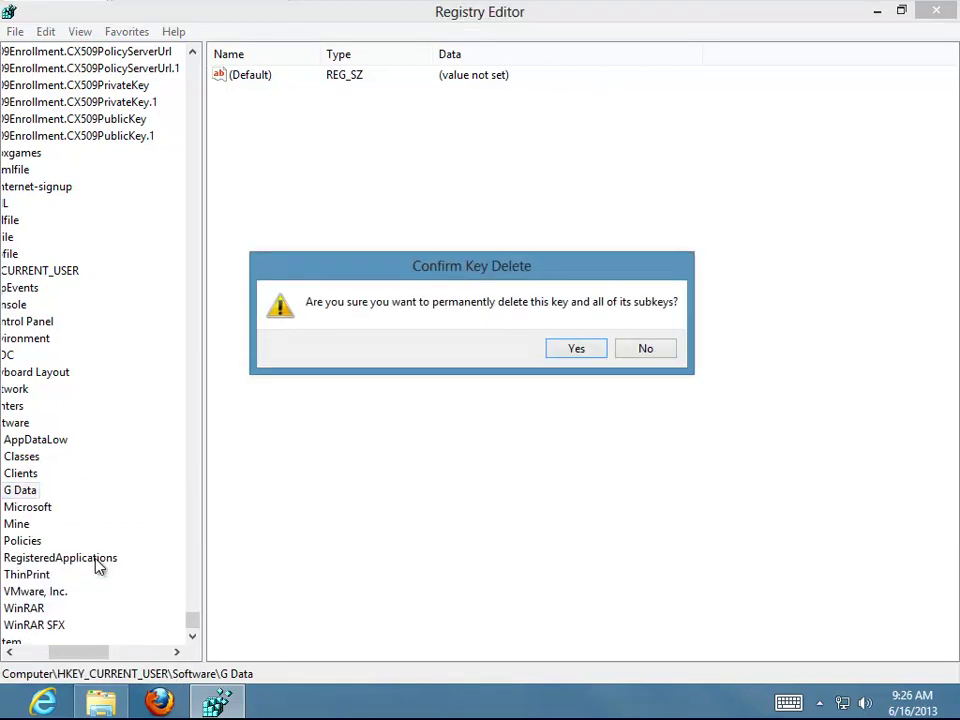
key("Return")
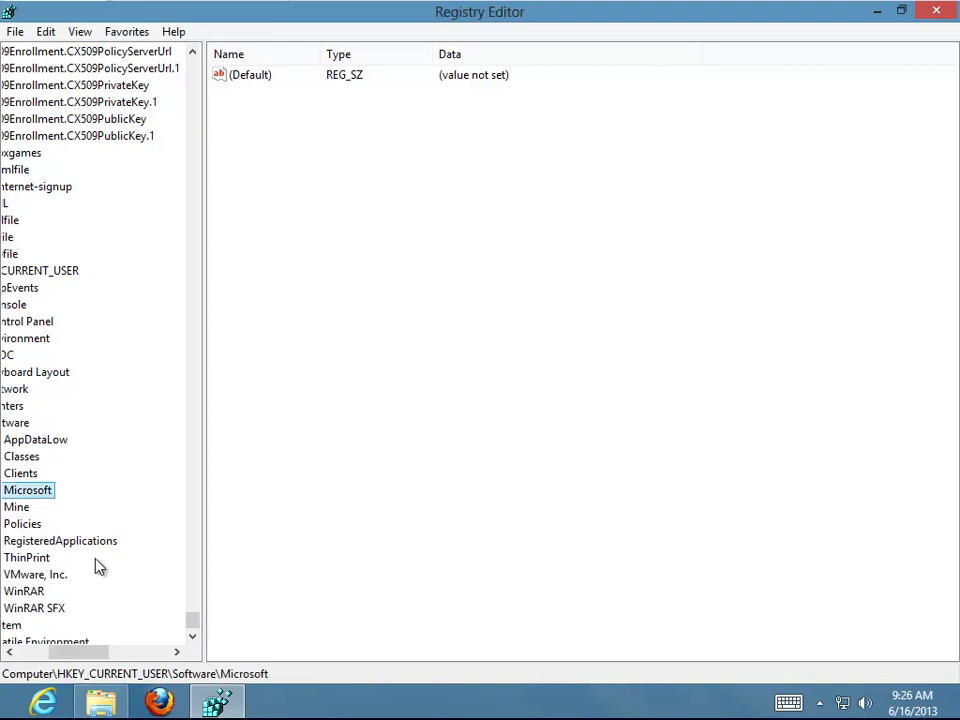
key("F3")
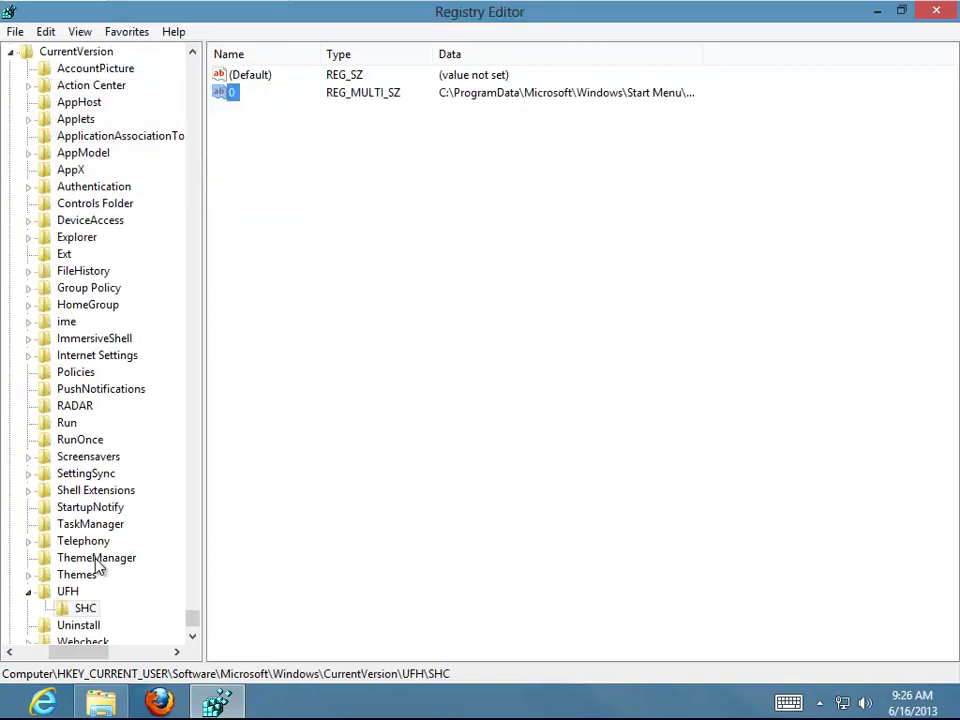
key("Return")
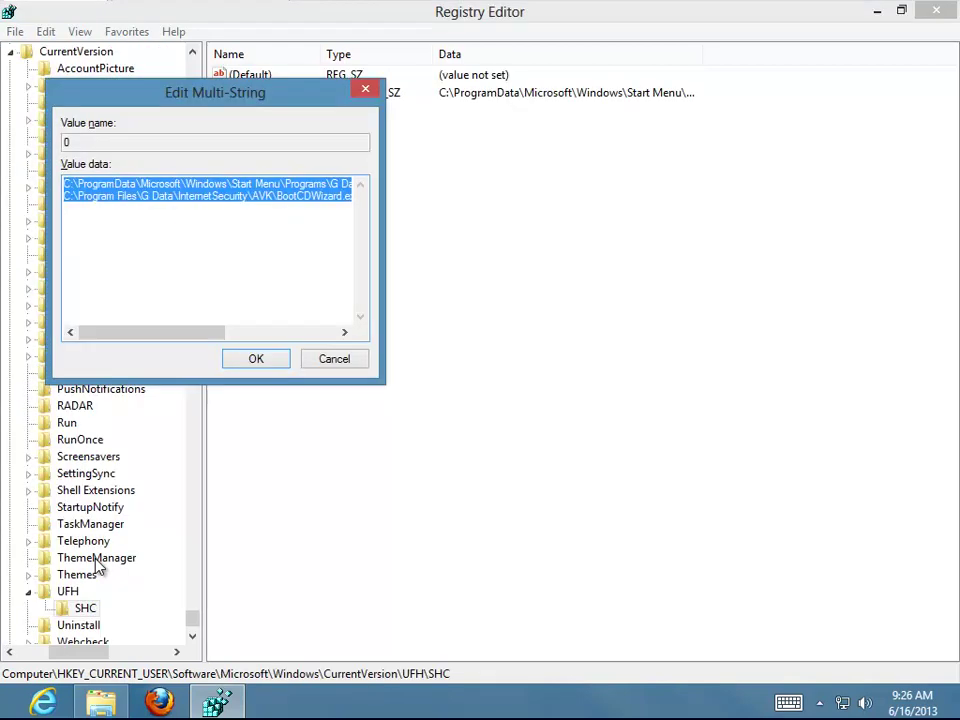
key("Delete")
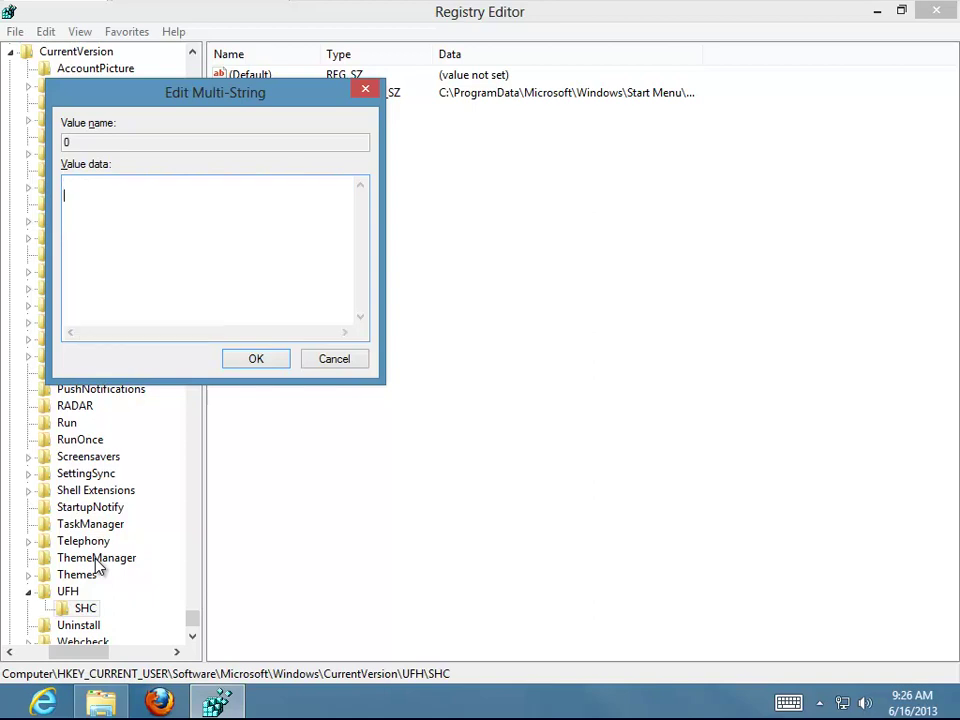
key("Tab")
key("Tab")
key("Return")
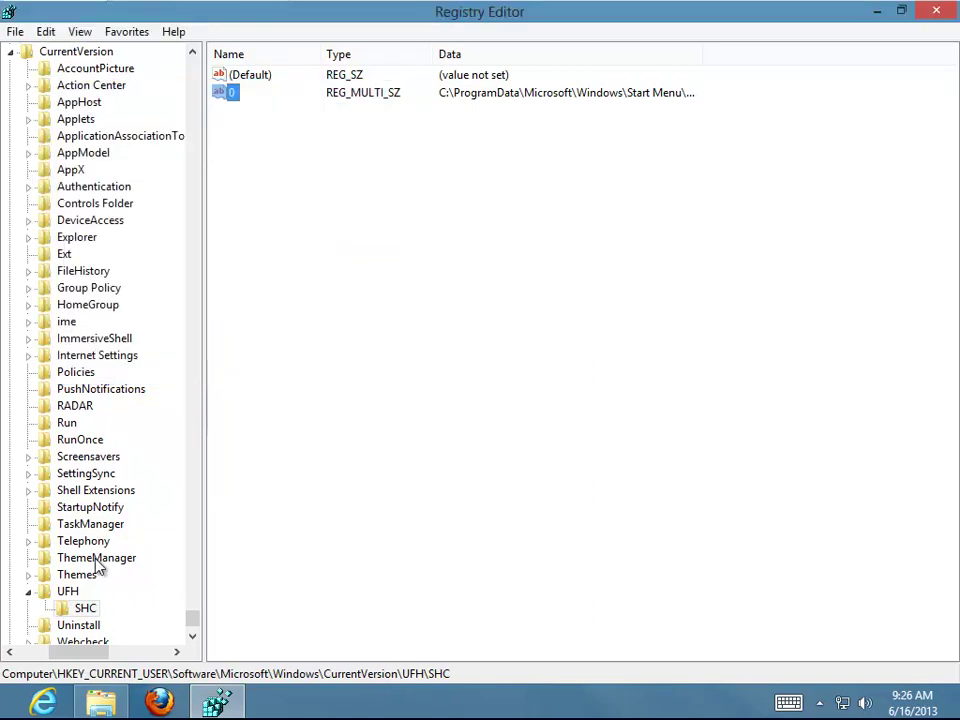
Delete the value 0 from the UFH\SHC key under HKEY_CURRENT_USER and find the next G Data match.
key("Delete")
key("Return")
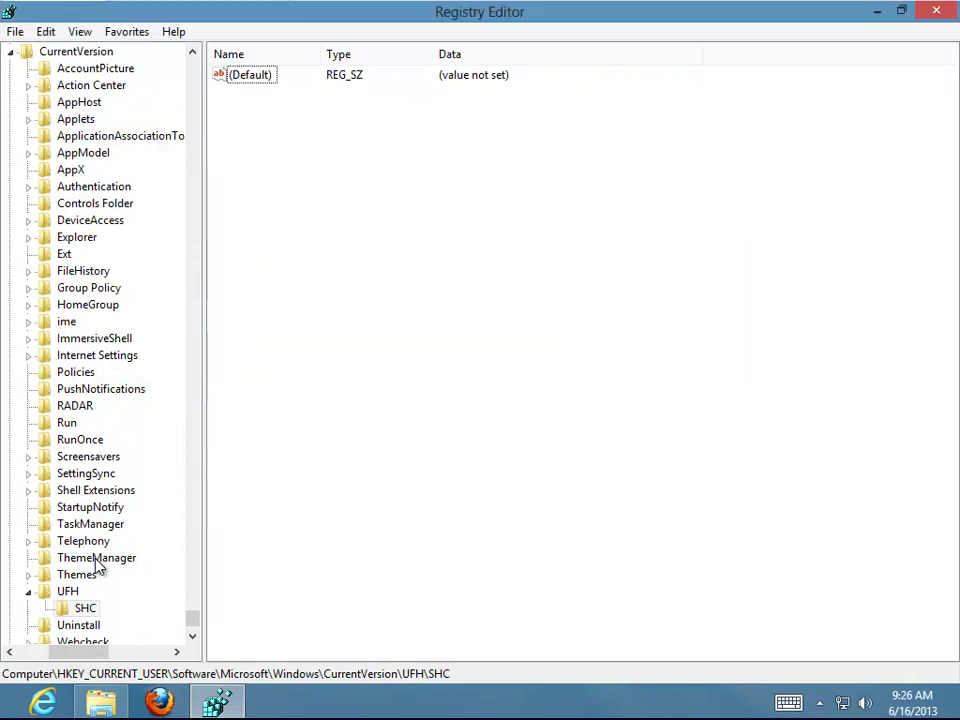
key("F3")
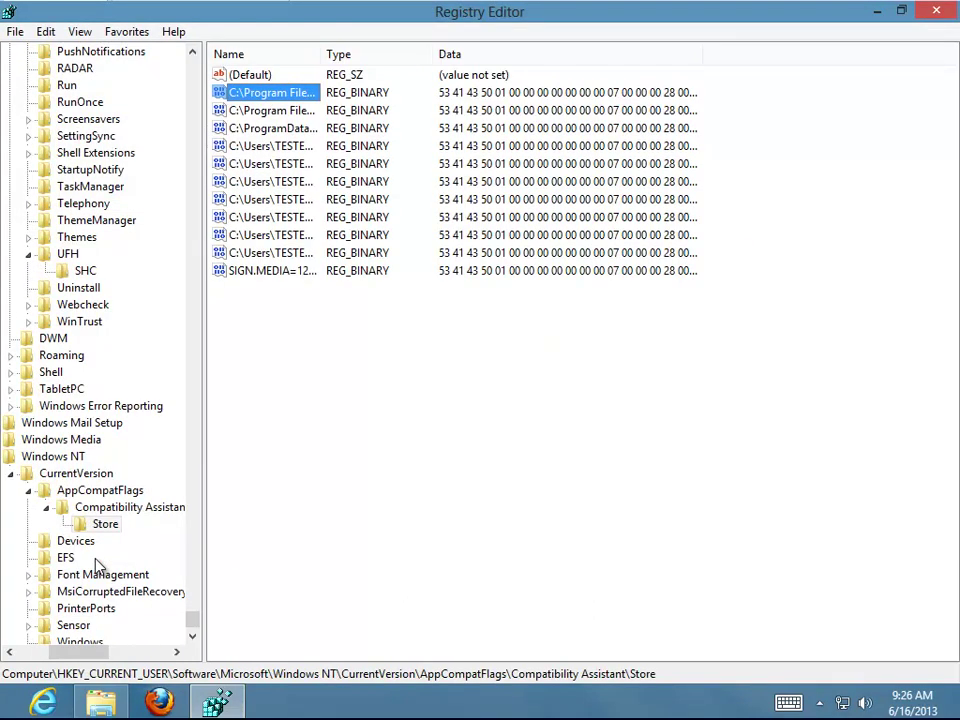
Inspect the GDSC.exe value in the Compatibility Assistant\Store key, delete it, and close the Registry Editor.
key("Return")
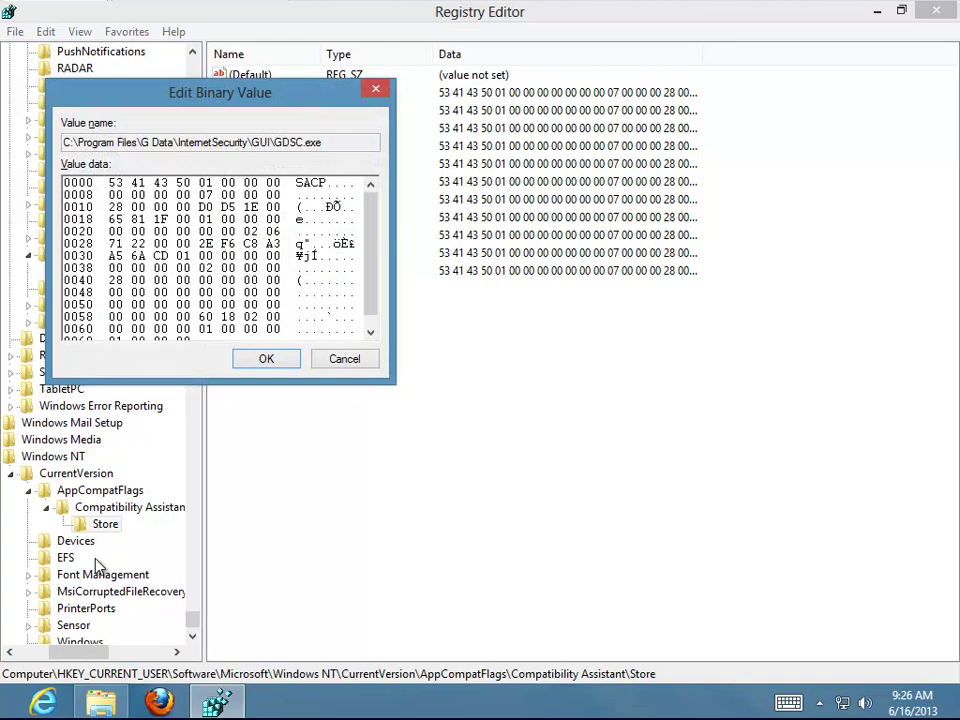
key("Tab")
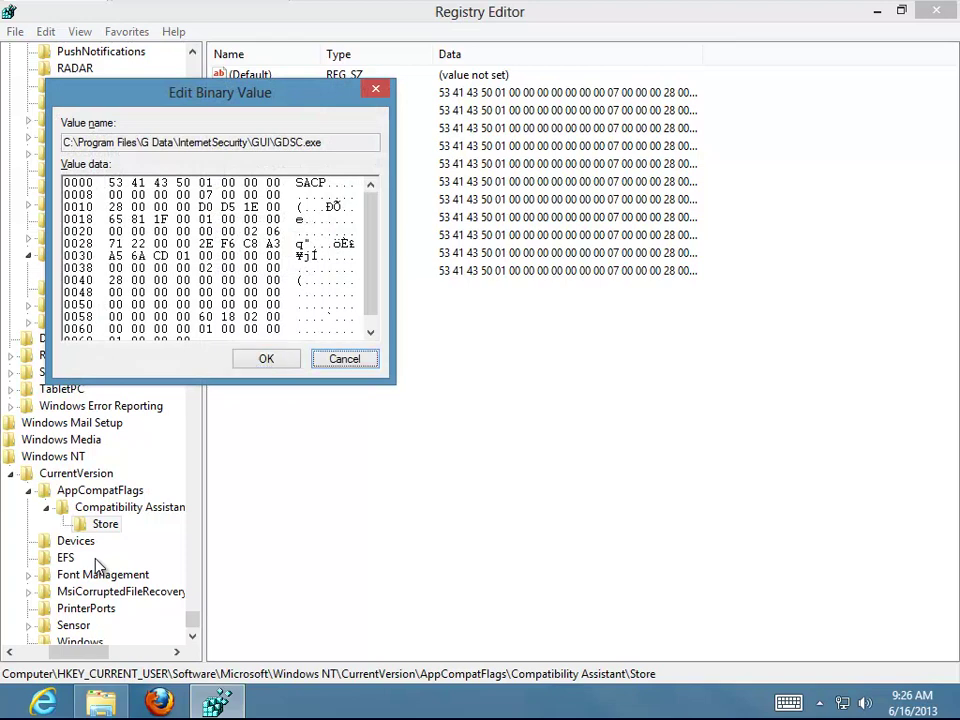
key("Return")
key("Delete")
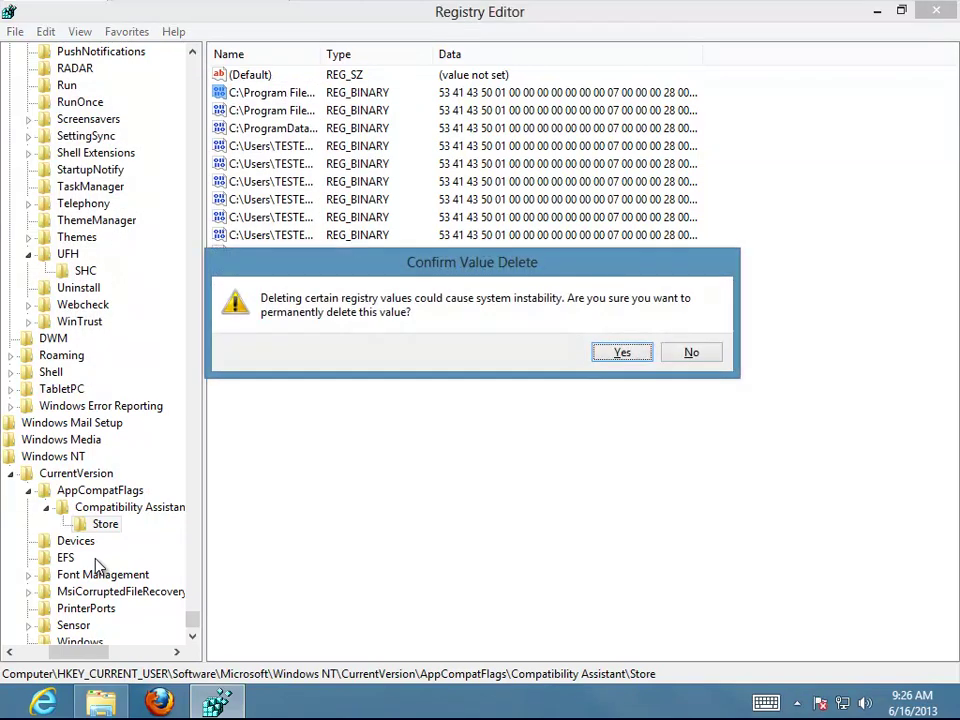
key("Return")
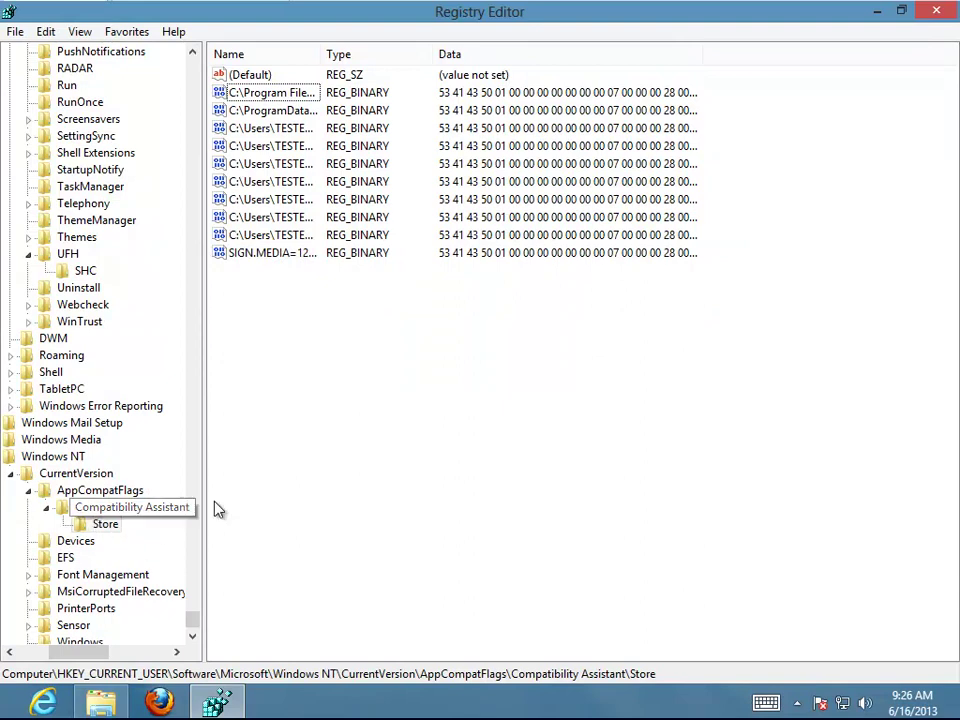
key("Down")
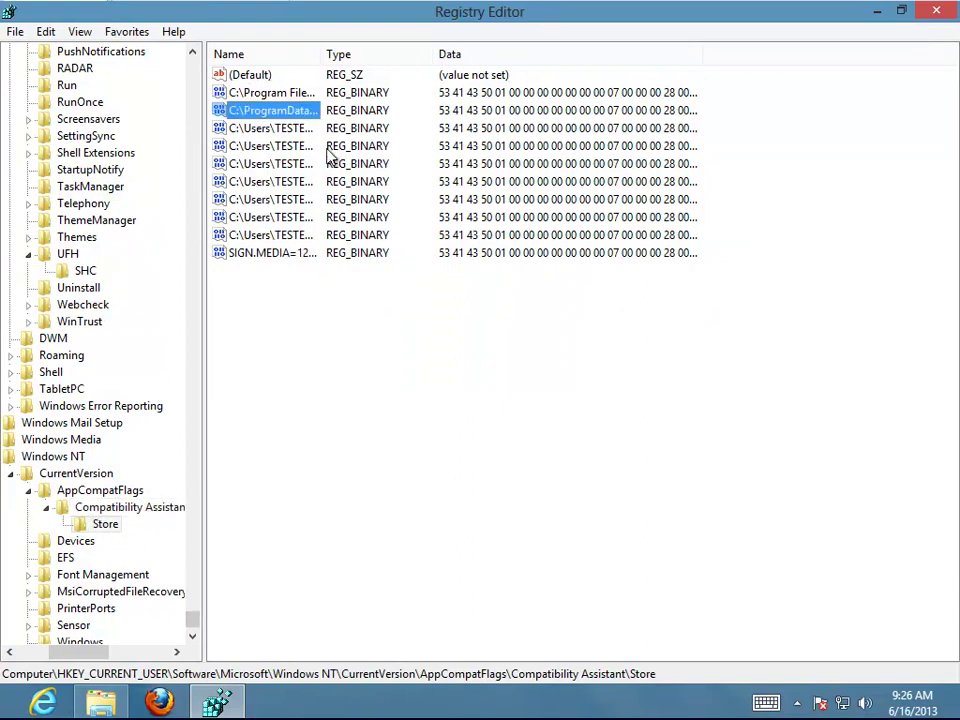
left_click(936, 12)
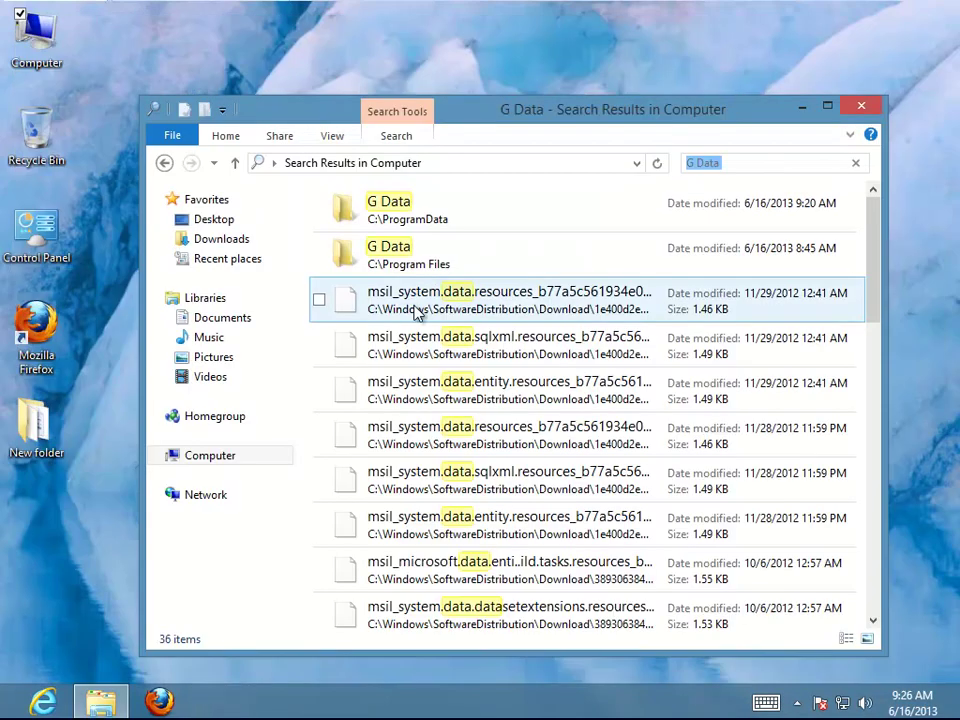
Delete the G Data folders in C:\ProgramData and C:\Program Files with administrator permission, cancel the remaining permission request, and close the search results.
double_click(652, 120)
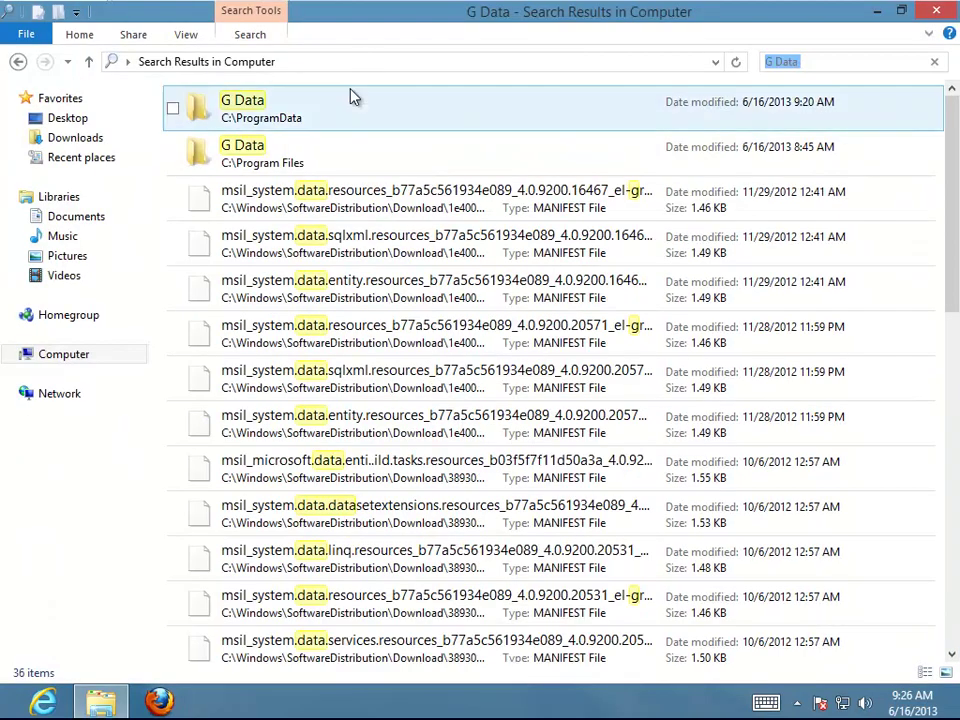
left_click(311, 156)
left_click(302, 118, "ctrl")
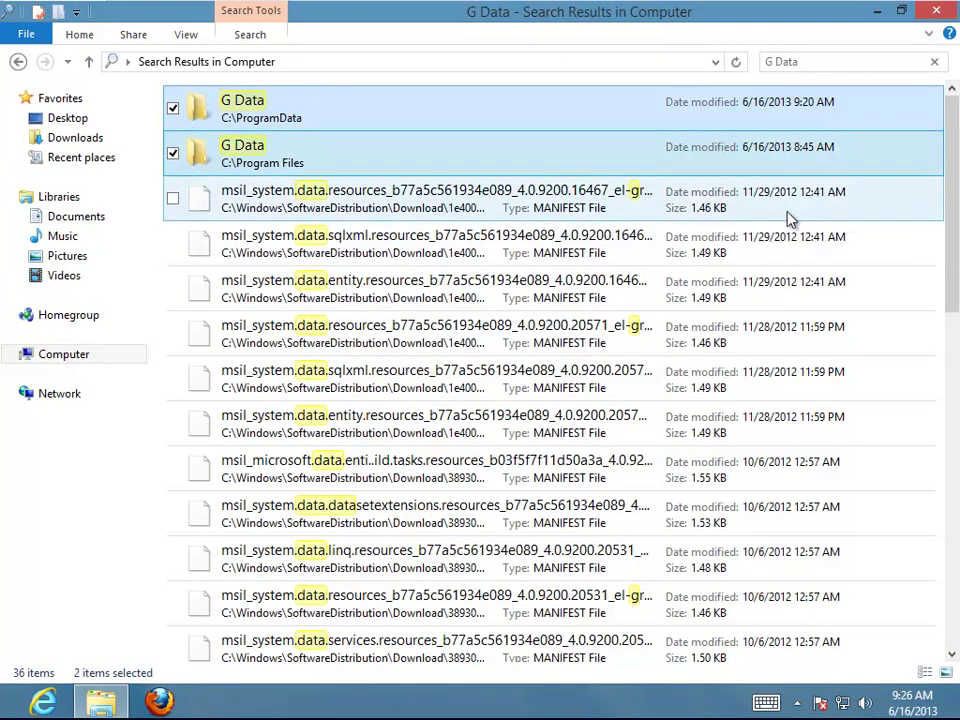
left_click_drag(953, 178, 934, 171)
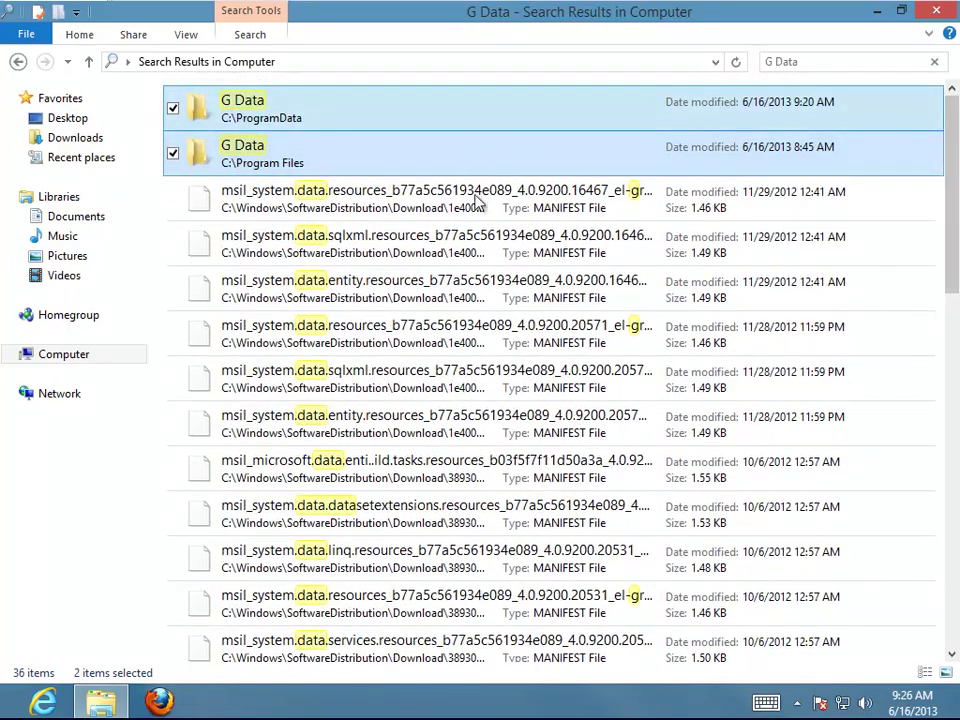
key("shift+F10")
left_click(384, 398)
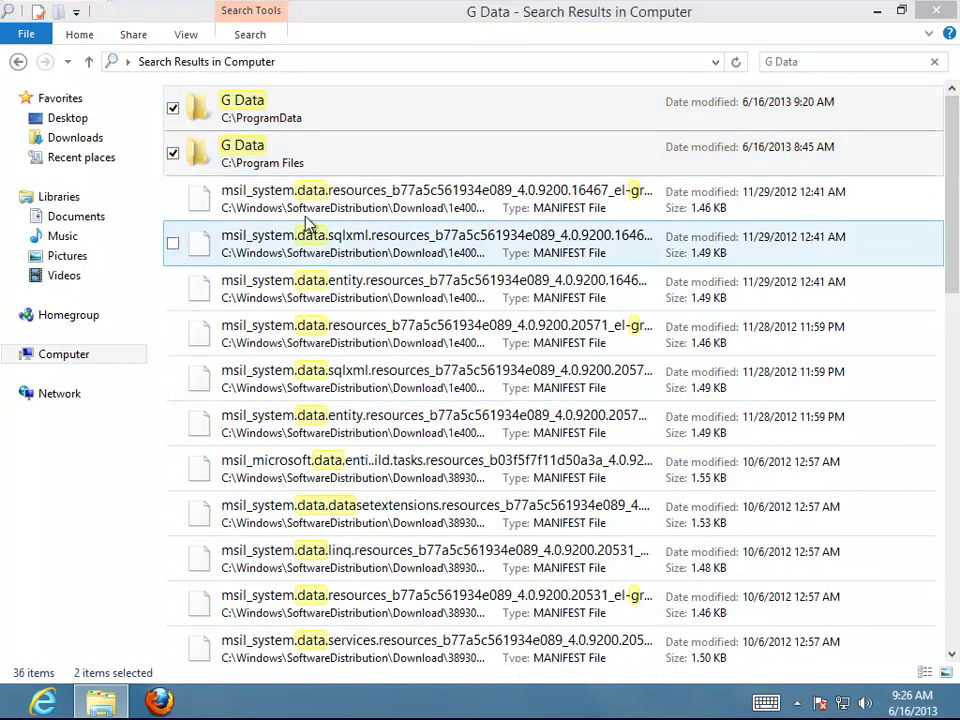
left_click(310, 263)
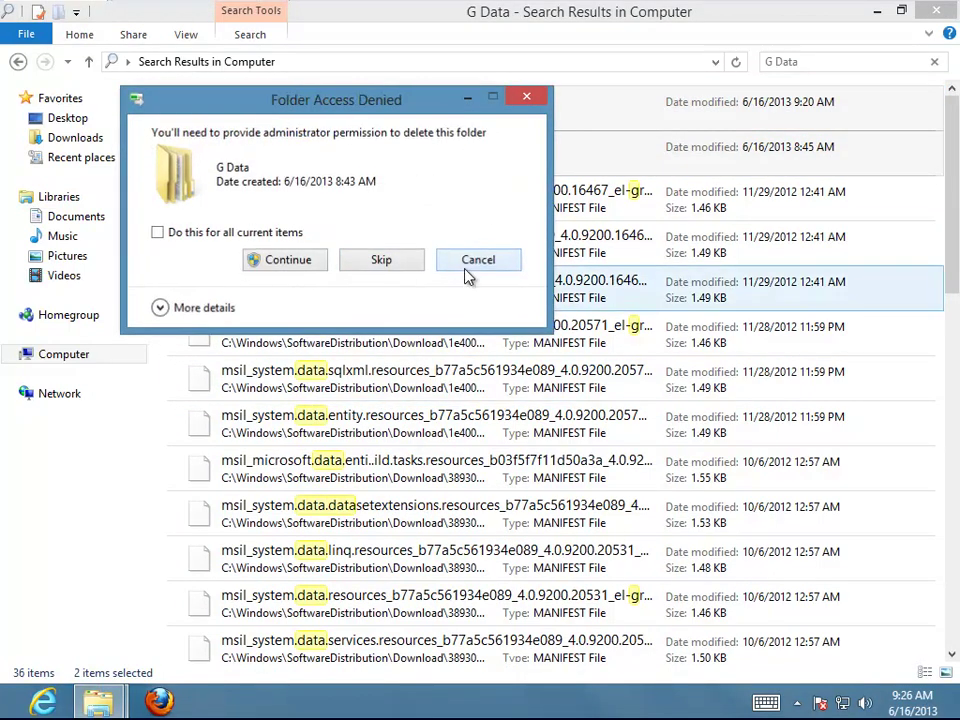
left_click(467, 259)
left_click(926, 14)
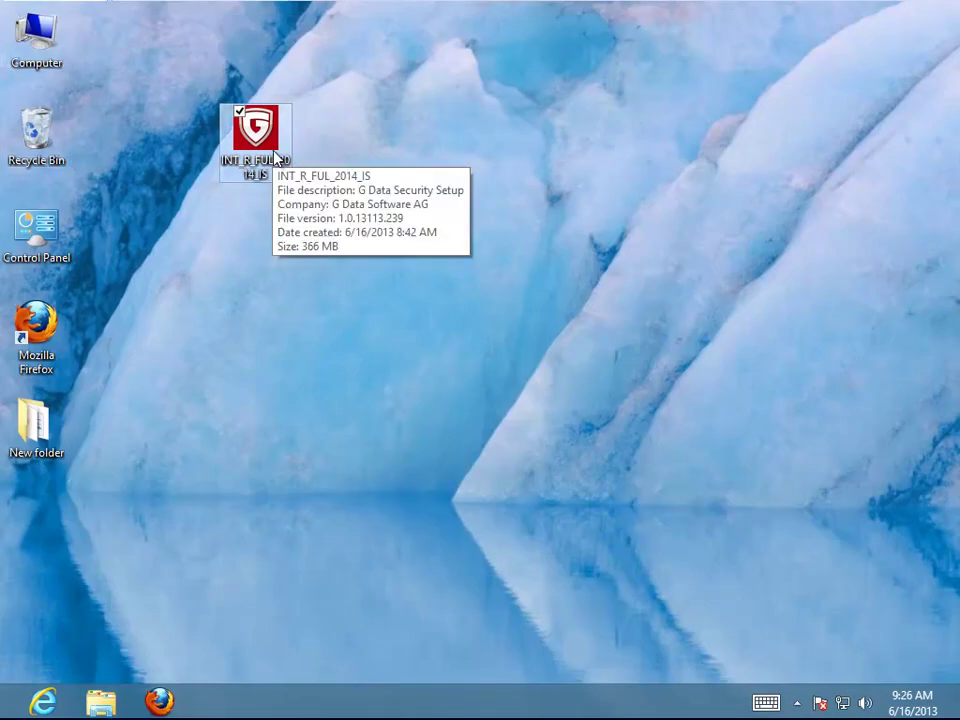
Delete the INT_R_FUL_2014_IS installer from the desktop and permanently empty the Recycle Bin.
key("Delete")
right_click(30, 132)
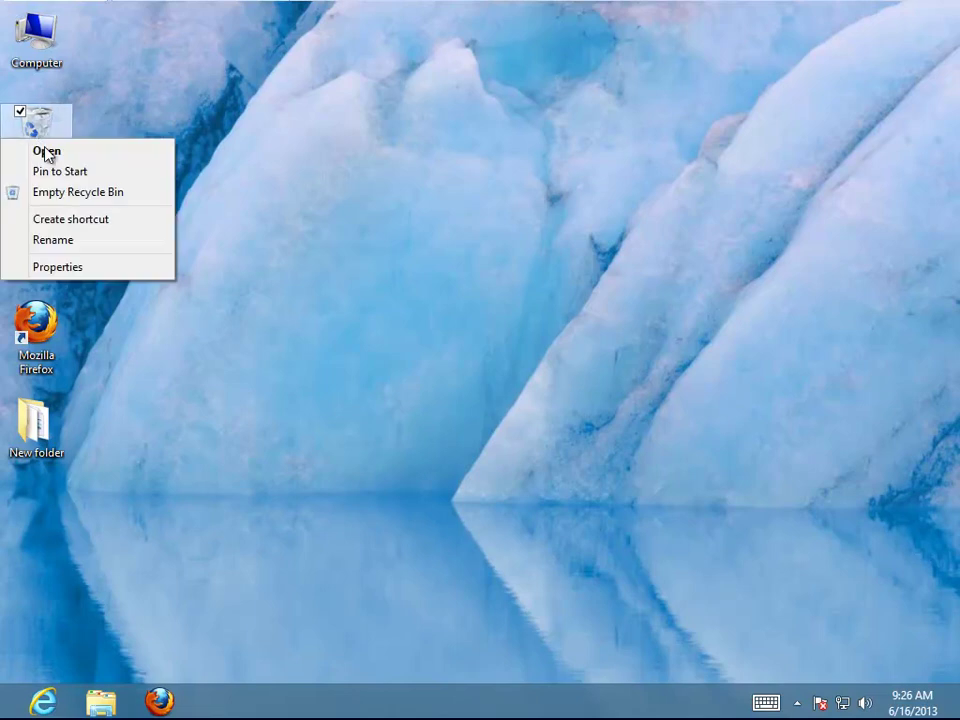
left_click(75, 194)
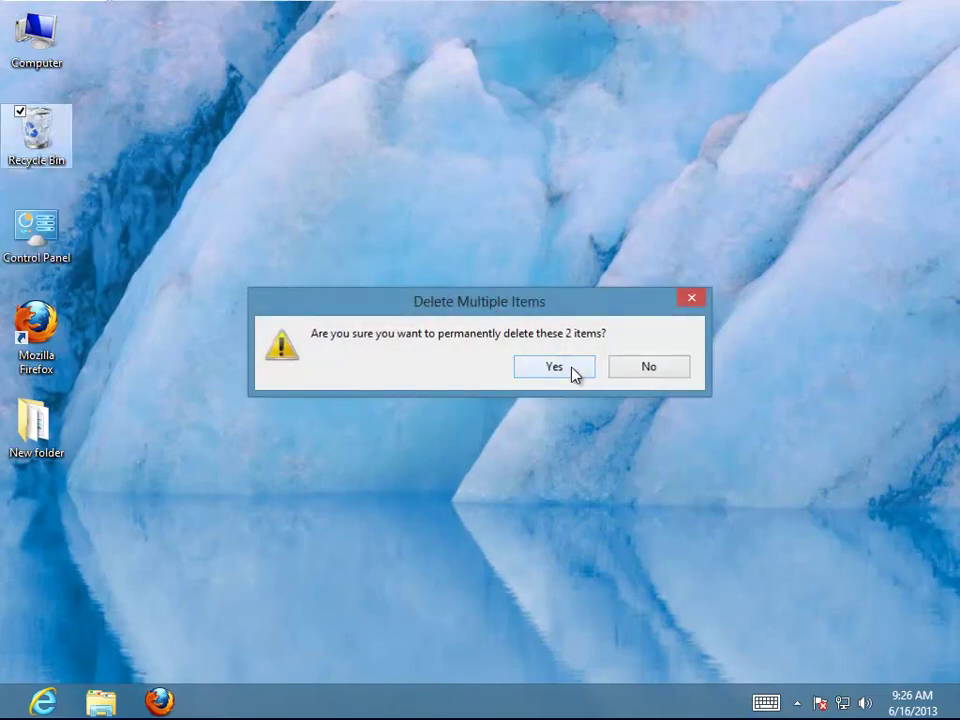
left_click(575, 370)
Check the Program Files folder on Local Disk (C:) for a leftover G Data folder and close the window.
double_click(37, 38)
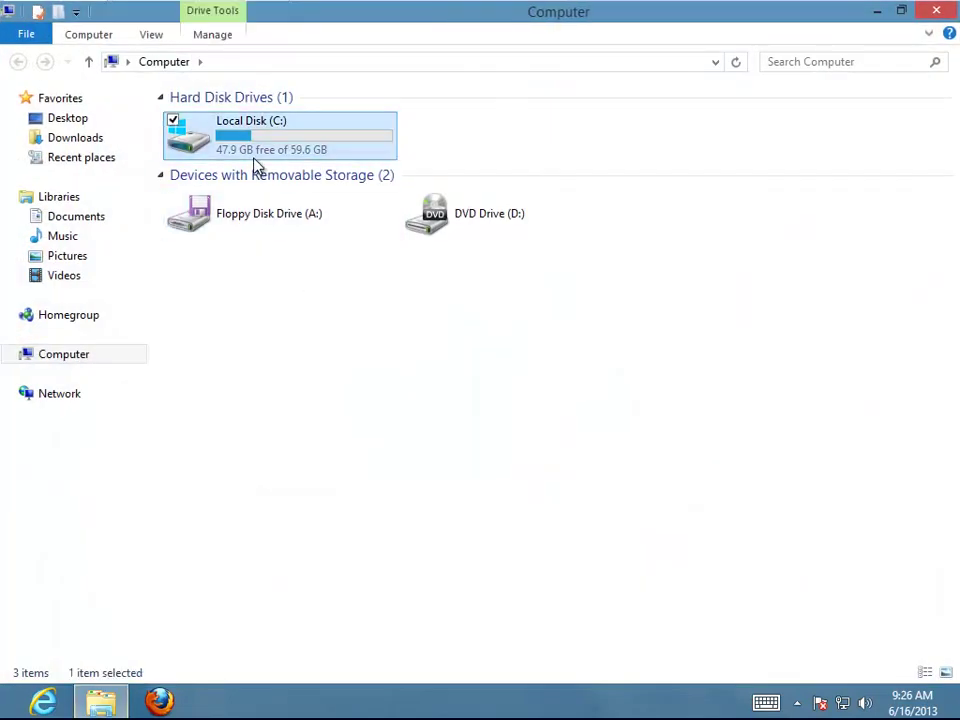
double_click(255, 152)
double_click(253, 139)
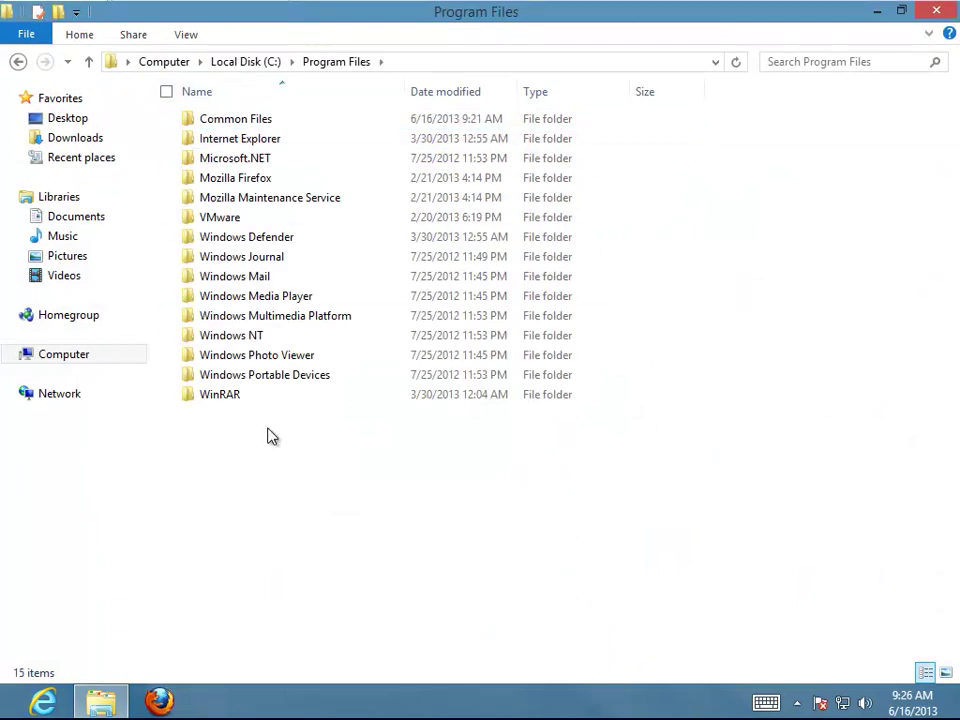
left_click(935, 11)
right_click(388, 304)
left_click(499, 358)
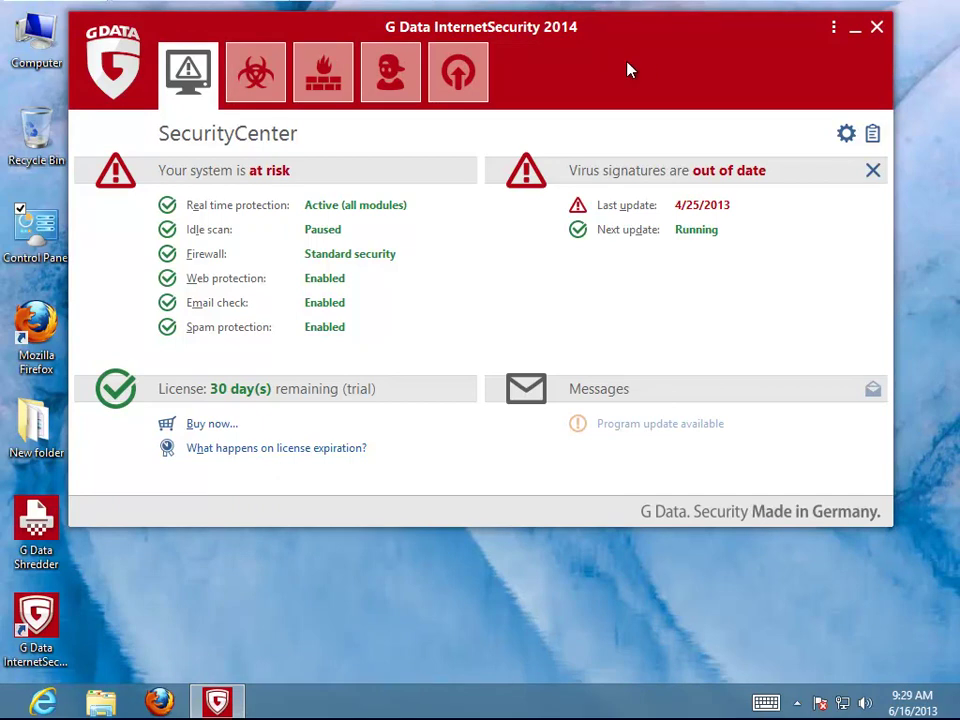
Start uninstalling G Data InternetSecurity 2014 from Programs and Features and minimize the program list.
left_click_drag(628, 45, 688, 37)
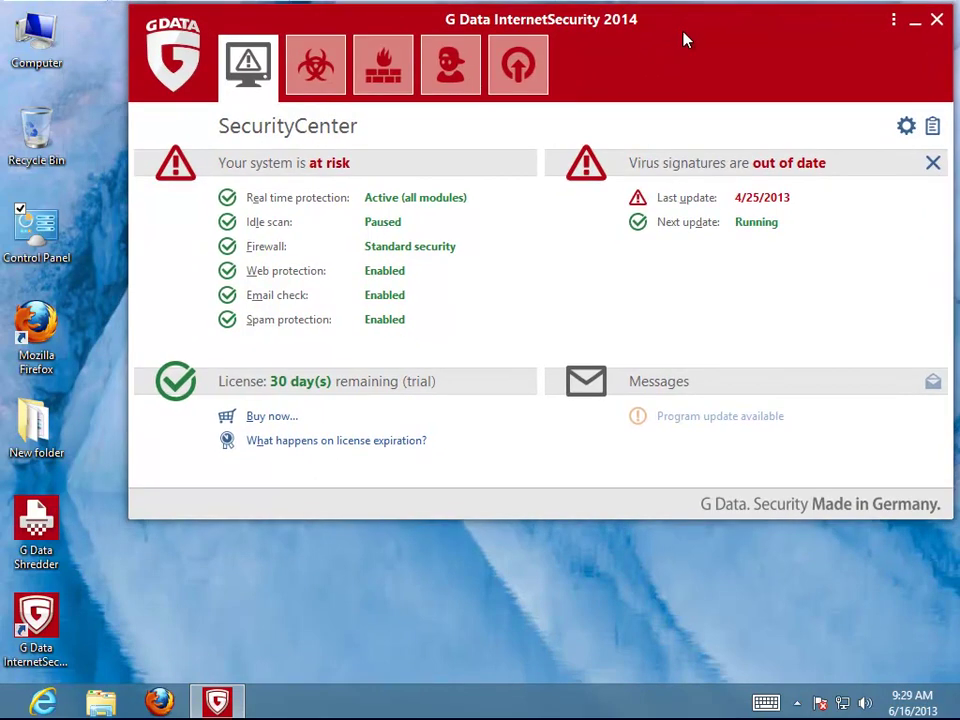
double_click(43, 243)
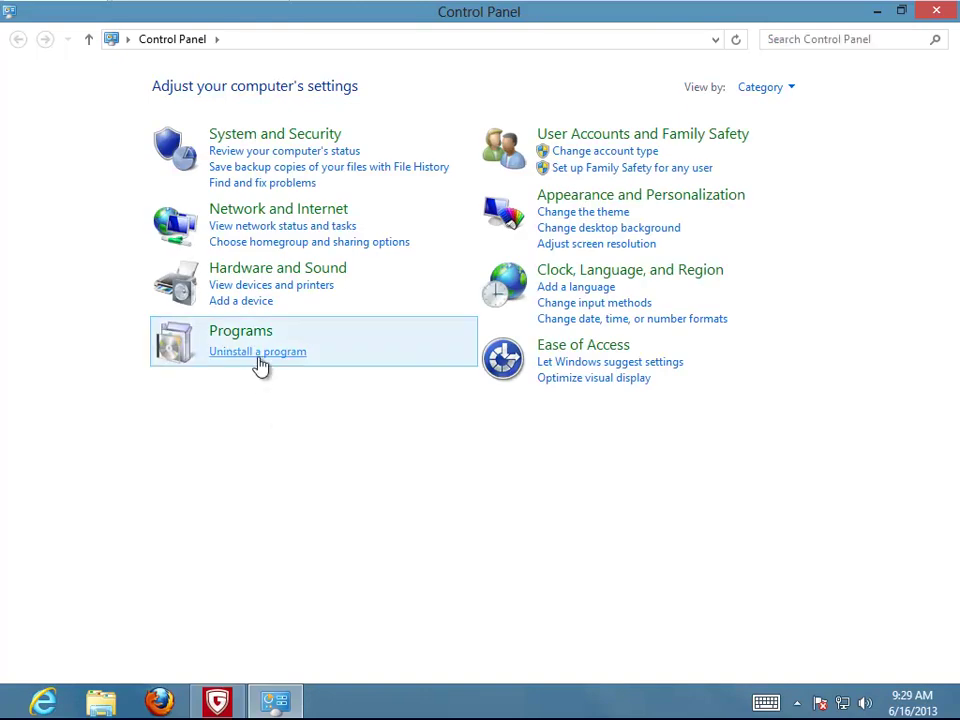
left_click(256, 352)
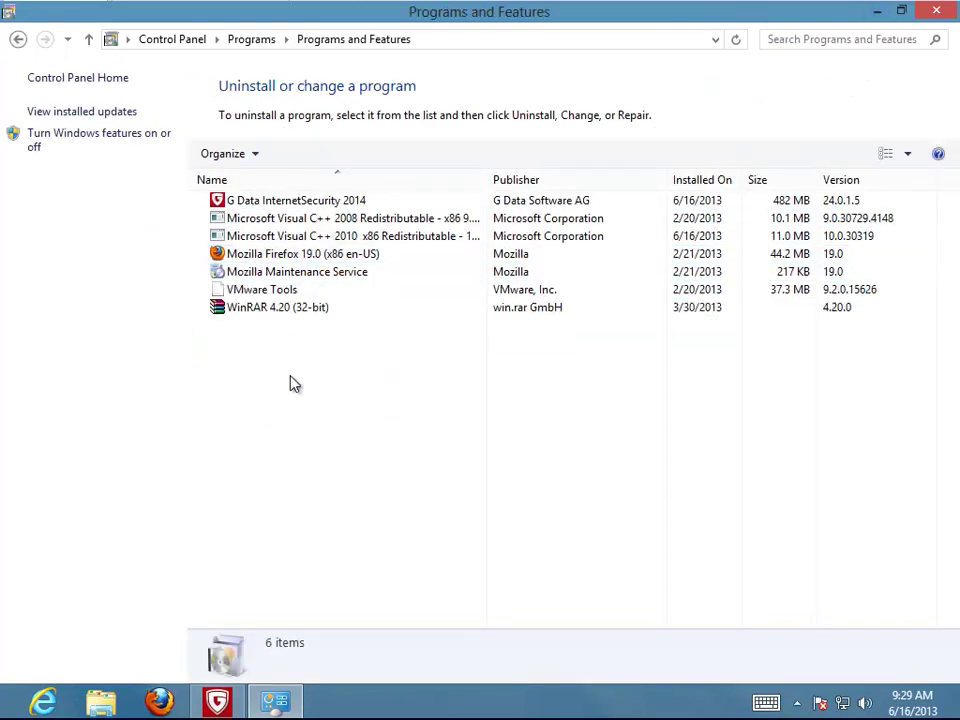
left_click(325, 205)
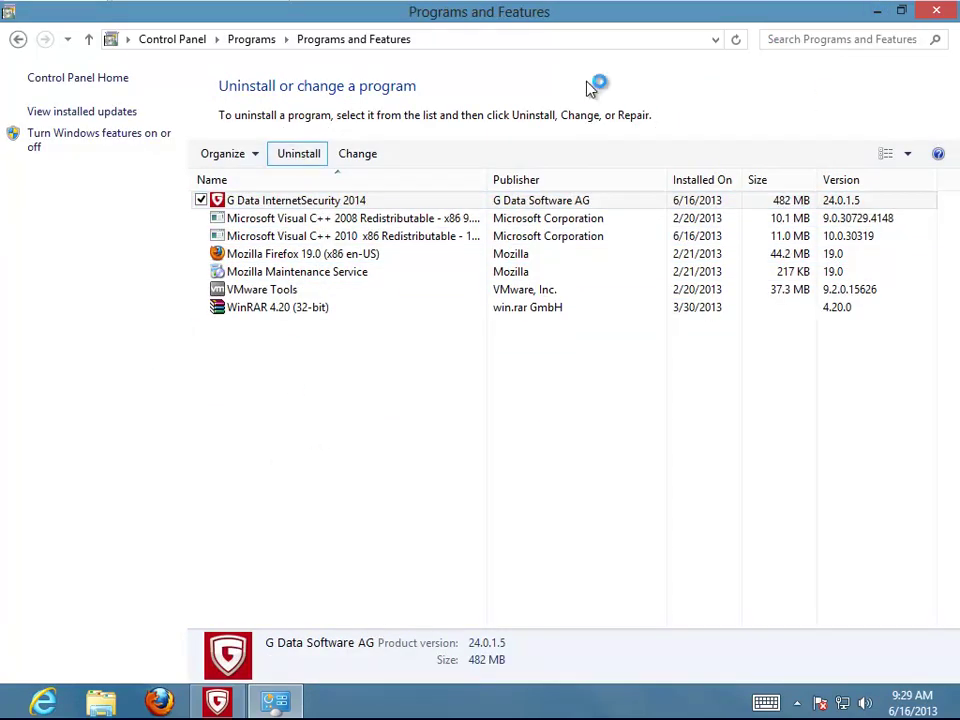
left_click(877, 12)
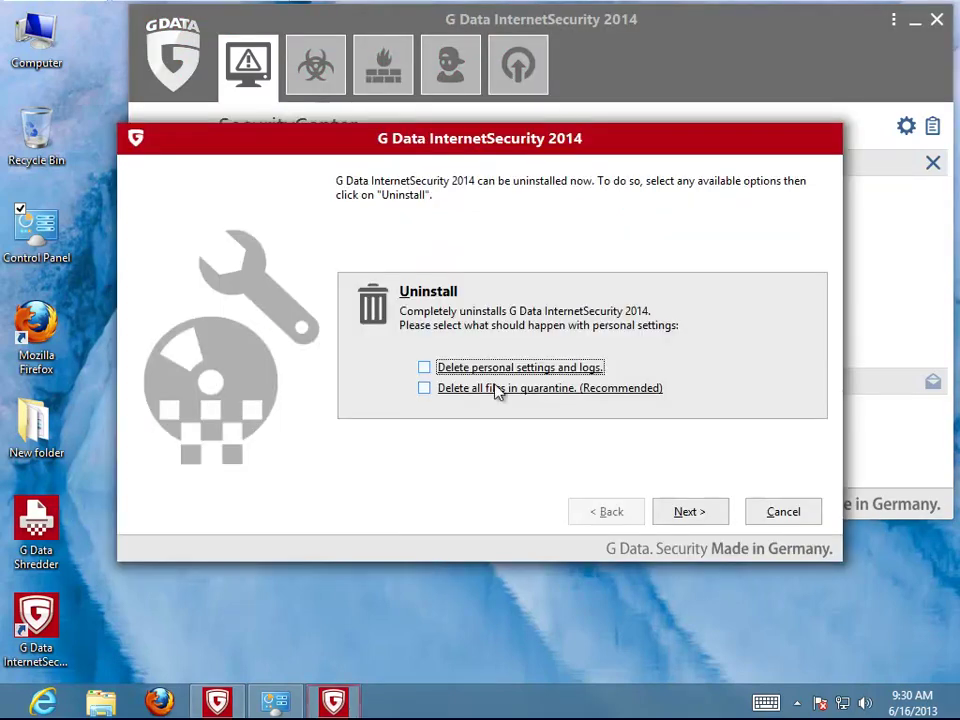
Set the G Data uninstaller to delete personal settings and logs as well as all files in quarantine.
left_click_drag(512, 144, 526, 263)
left_click(438, 487)
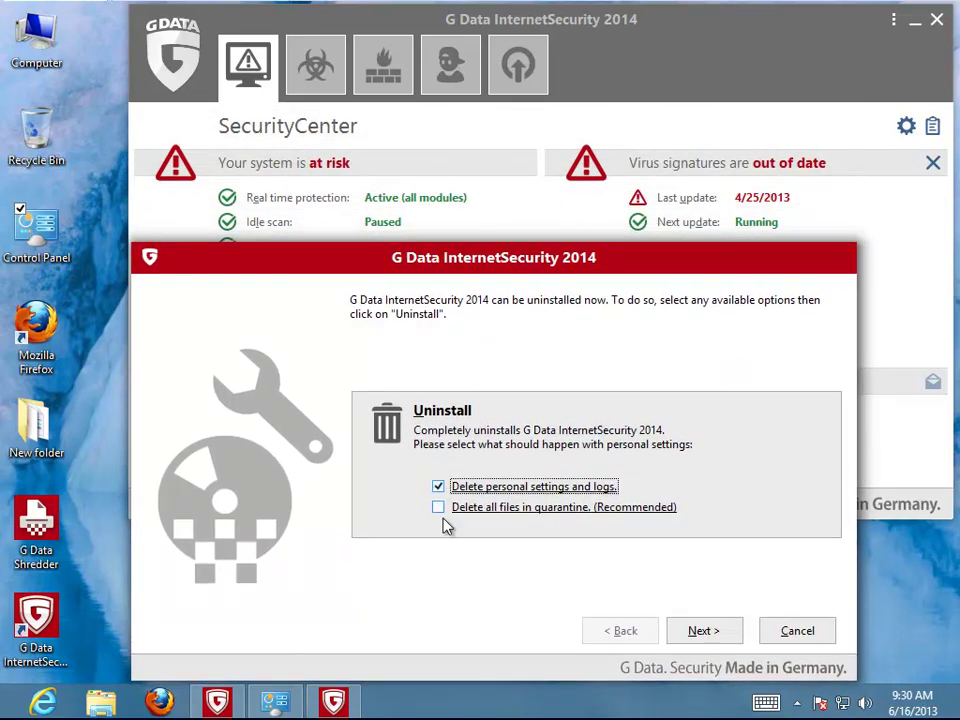
left_click(438, 507)
left_click(439, 508)
left_click(438, 487)
left_click(438, 507)
left_click(437, 487)
left_click(714, 640)
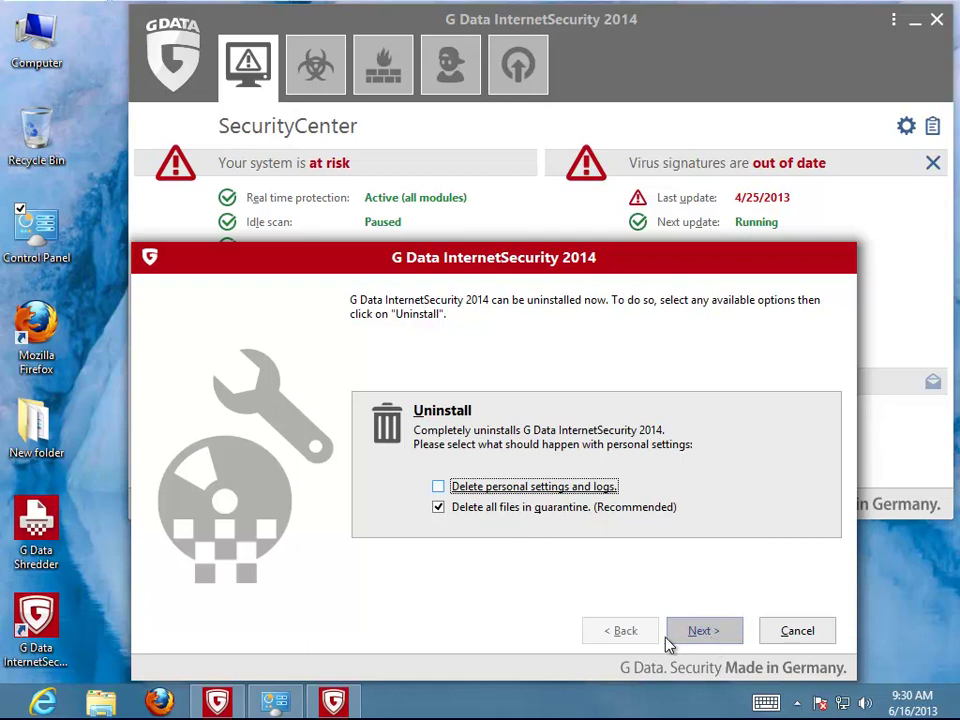
left_click(437, 487)
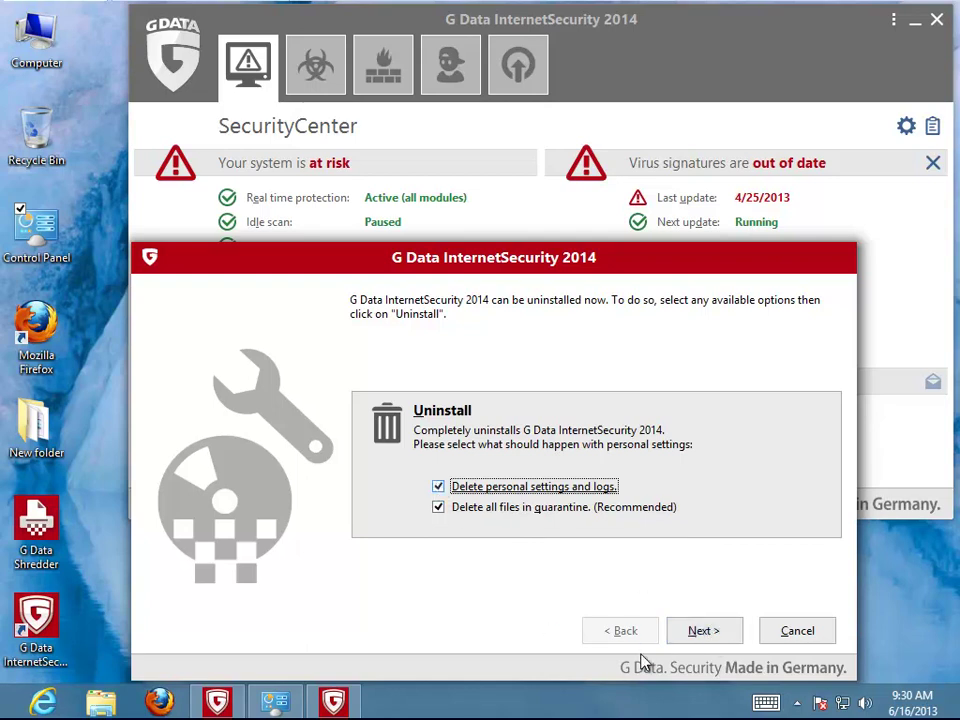